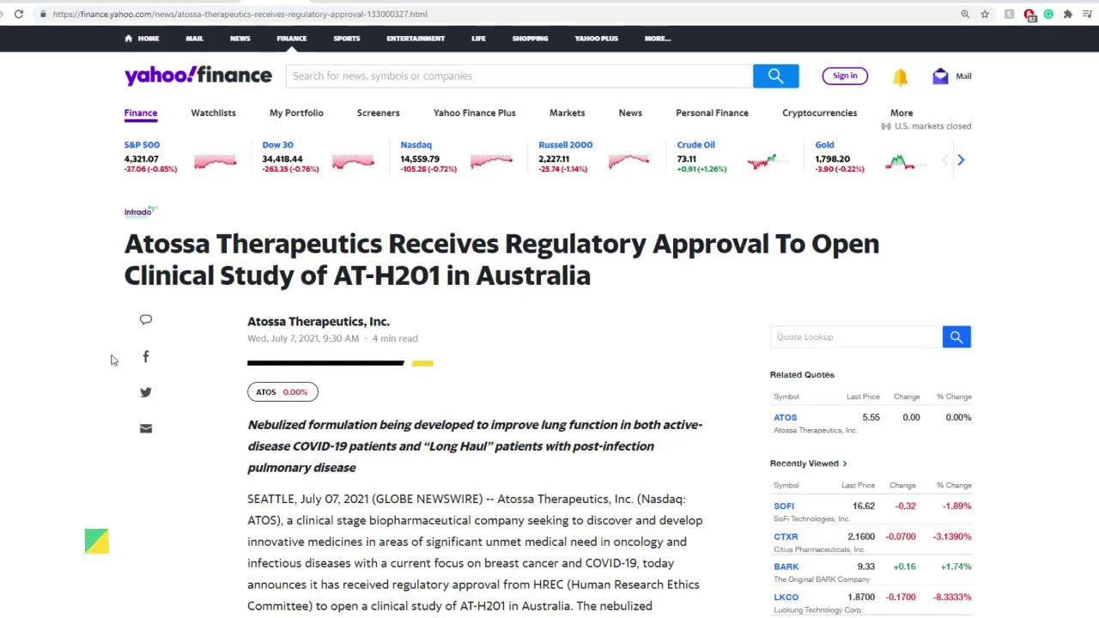
Read the article headline on Atossa's regulatory approval in Australia, highlighting the full title and the AT-H201 name.
drag(124, 245, 601, 278)
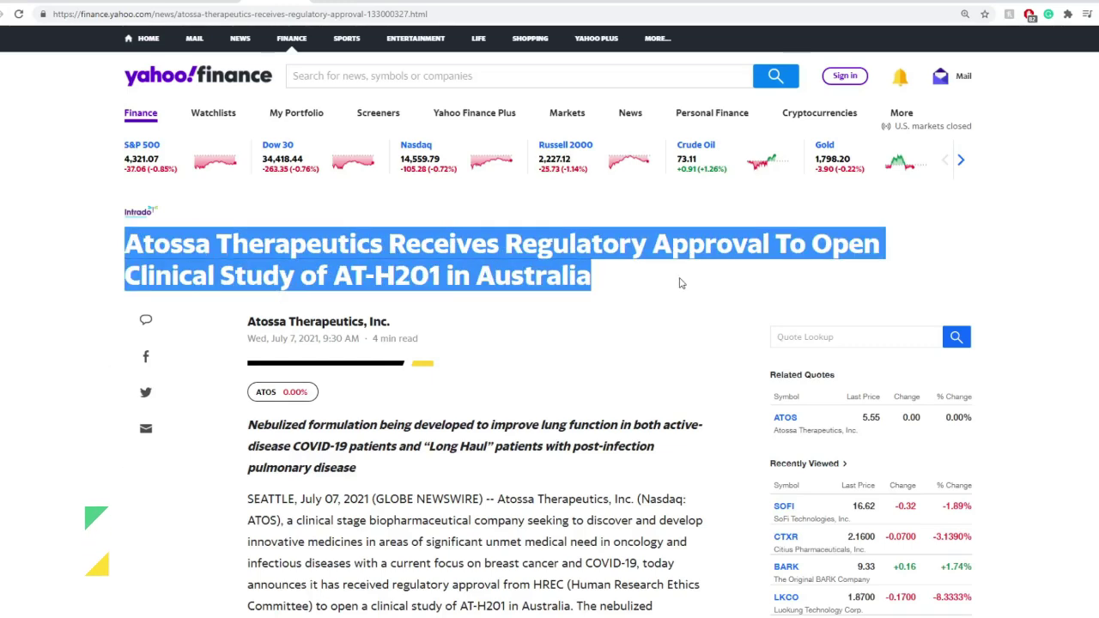
drag(680, 283, 731, 246)
drag(220, 277, 397, 314)
click(397, 313)
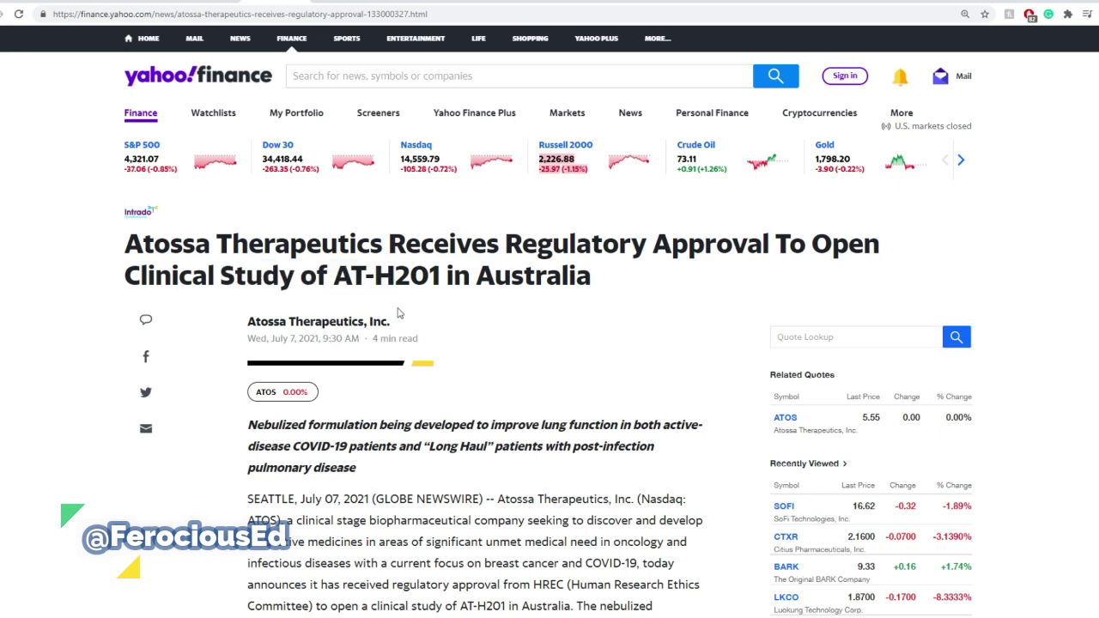
drag(367, 277, 428, 277)
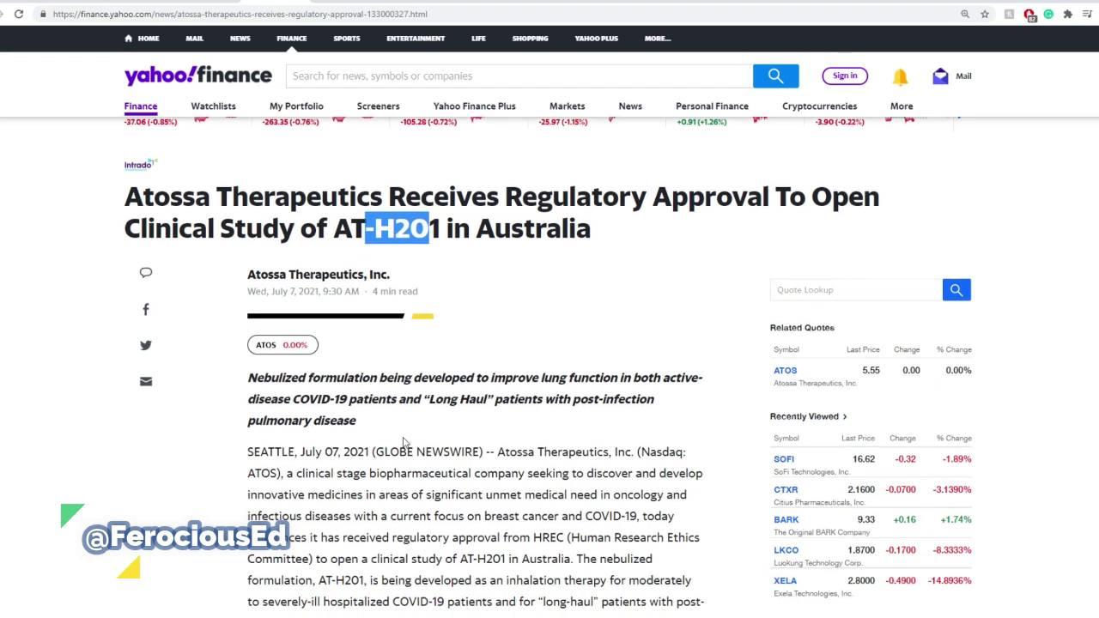
Read the italic subheading, highlighting the phrases on improving lung function, COVID-19 patients and post-infection pulmonary disease.
scroll(411, 440, down, 1)
click(310, 368)
drag(310, 368, 612, 365)
click(486, 378)
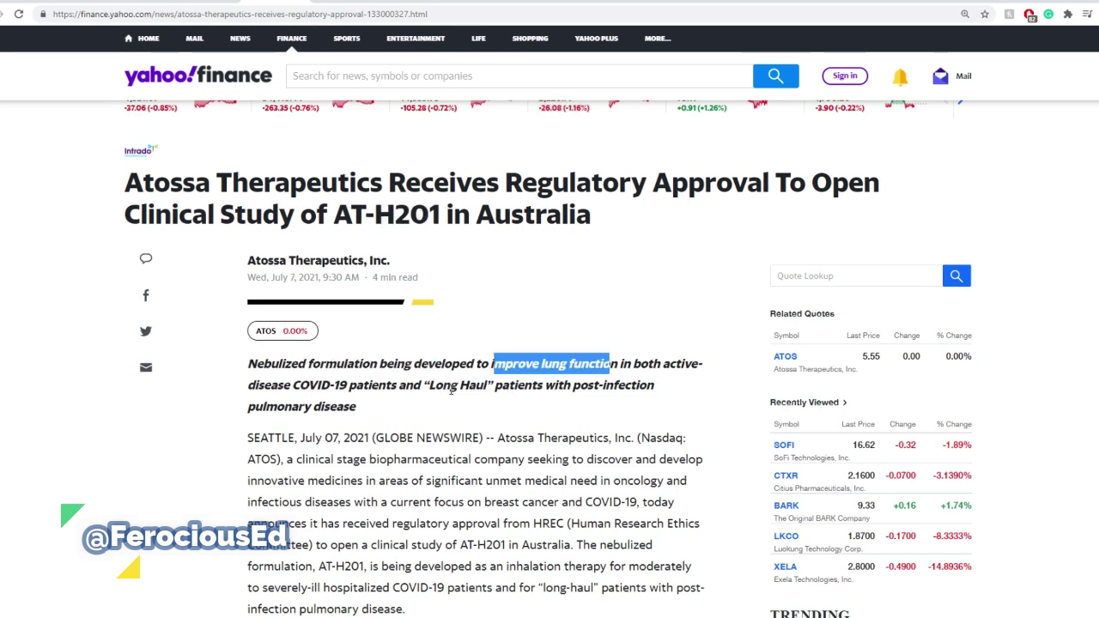
drag(300, 384, 355, 385)
drag(429, 386, 390, 413)
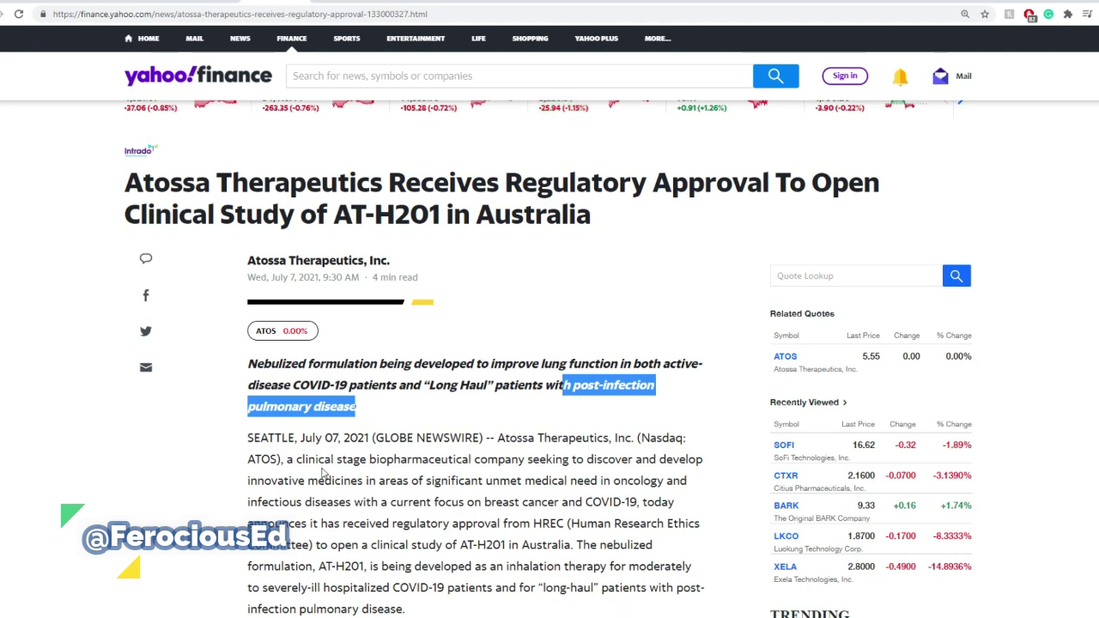
Highlight the company description in the first paragraph, from clinical stage biopharmaceutical company to its breast cancer and COVID-19 focus.
drag(323, 471, 575, 462)
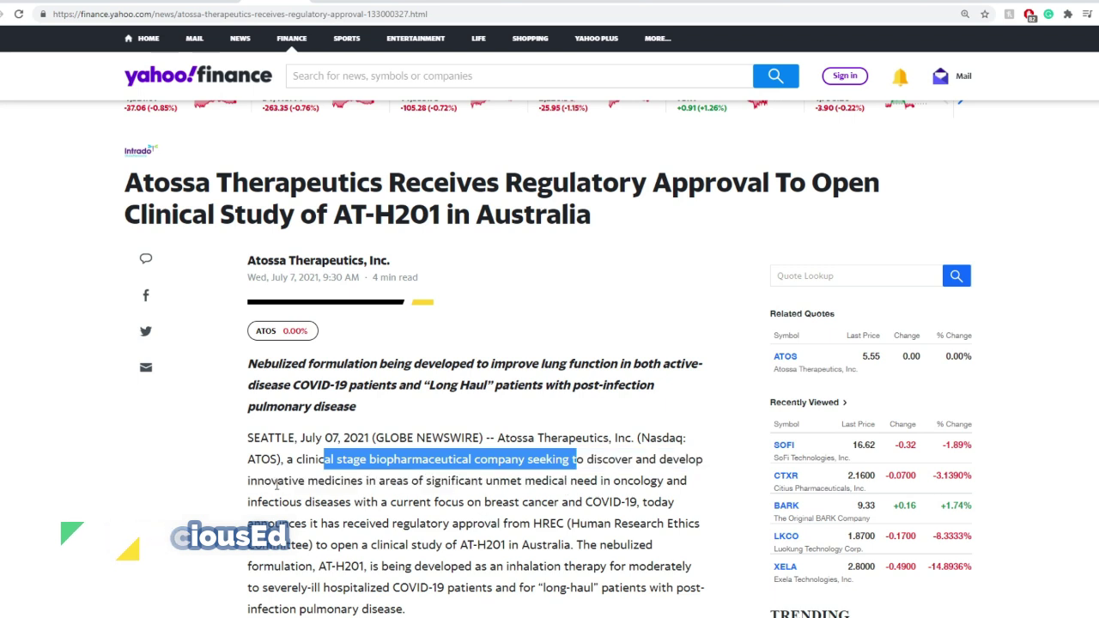
drag(271, 480, 466, 478)
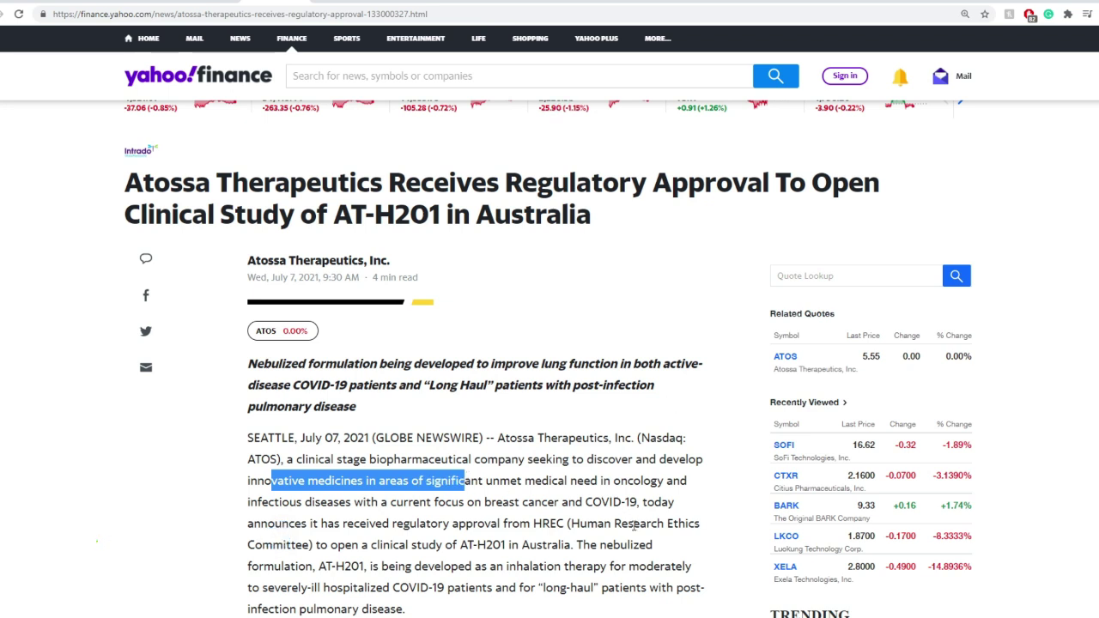
drag(311, 505, 381, 506)
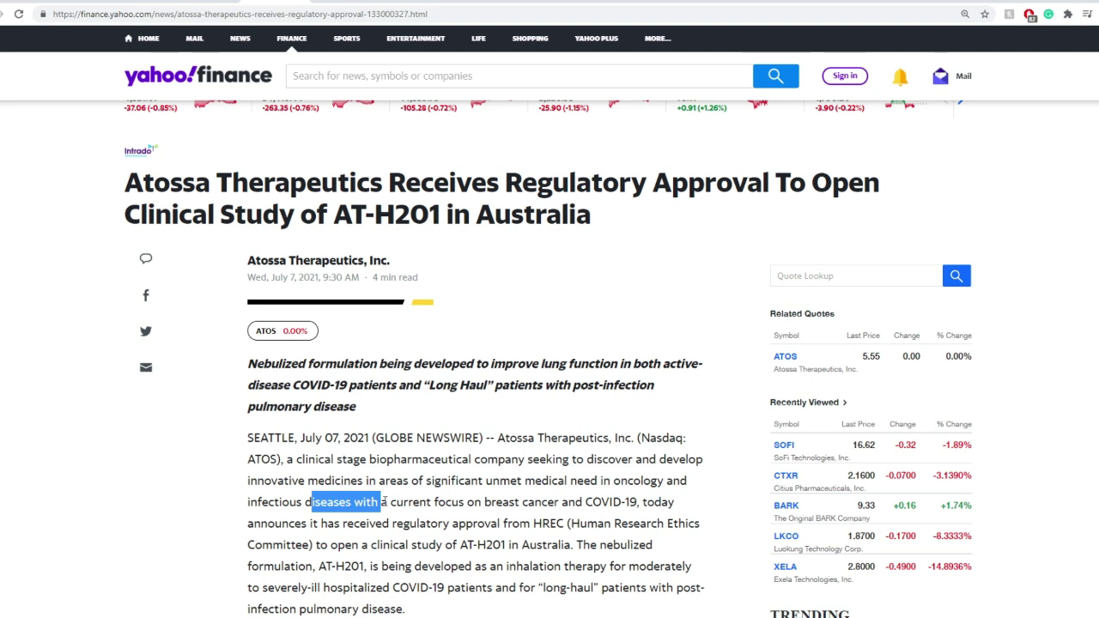
drag(467, 505, 587, 502)
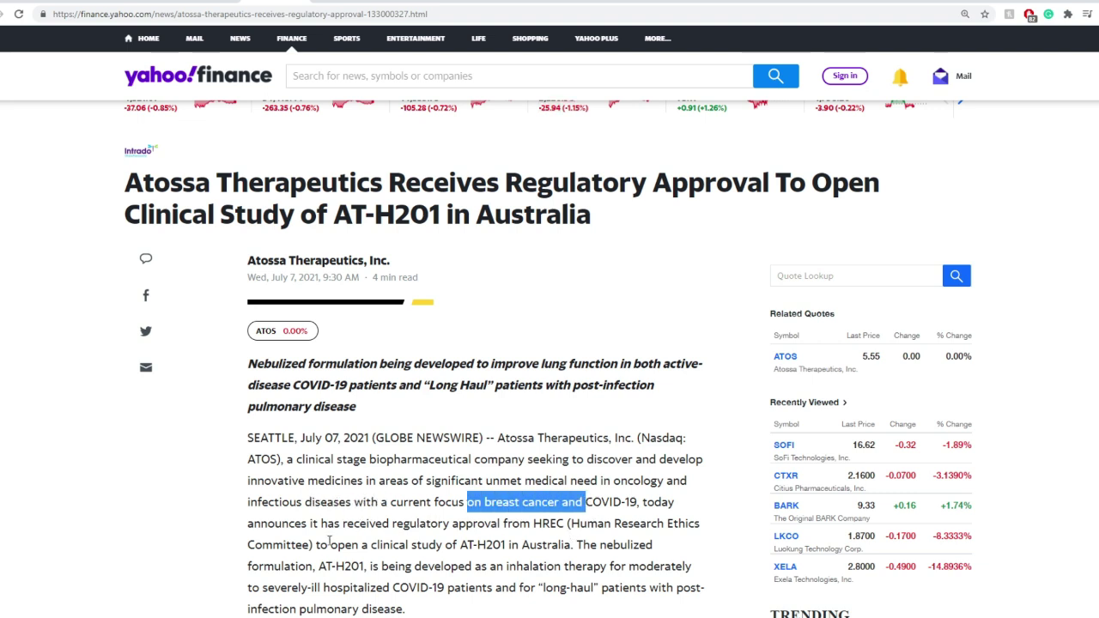
Highlight the rest of the first paragraph on the AT-H201 approval, the inhalation therapy and the "long-haul" patients.
drag(369, 524, 392, 524)
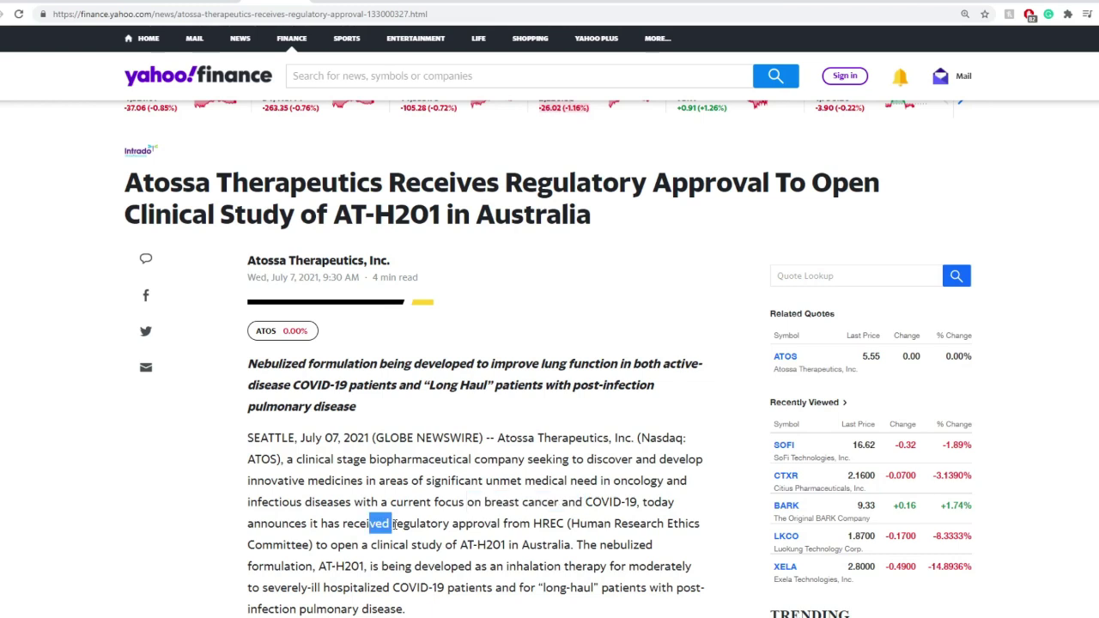
drag(496, 524, 474, 544)
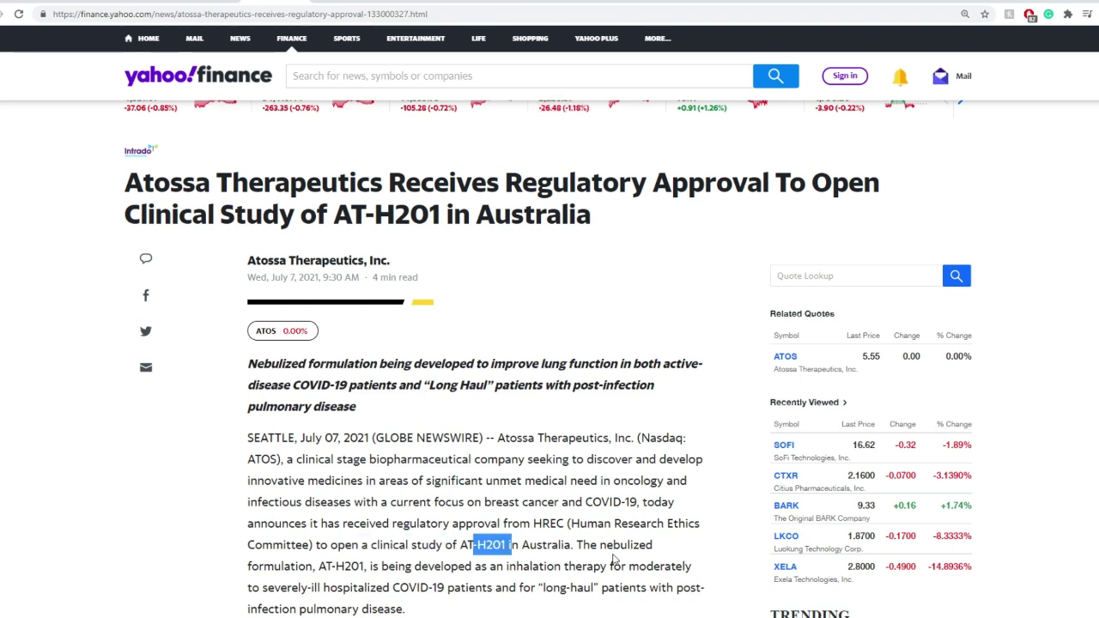
drag(573, 544, 389, 566)
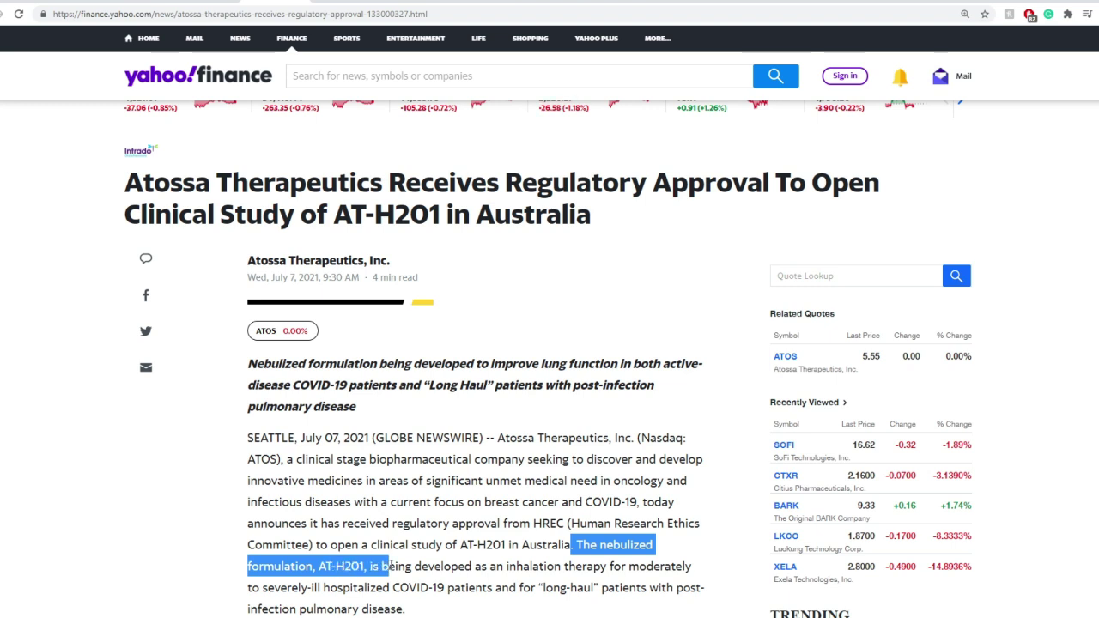
scroll(391, 564, down, 1)
drag(371, 505, 583, 511)
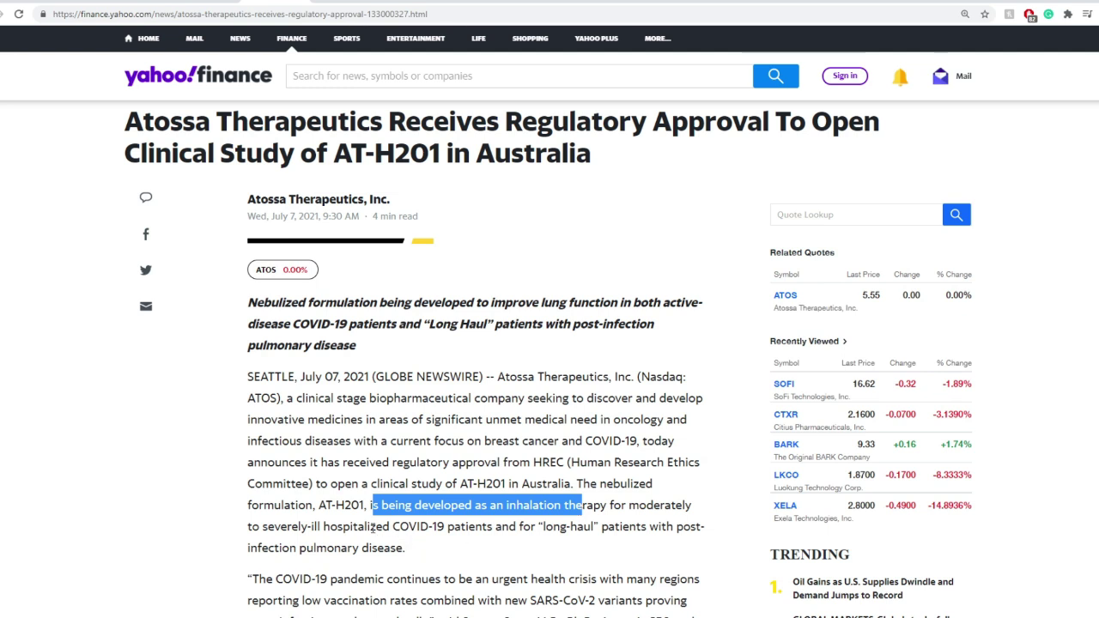
drag(371, 526, 522, 526)
click(616, 563)
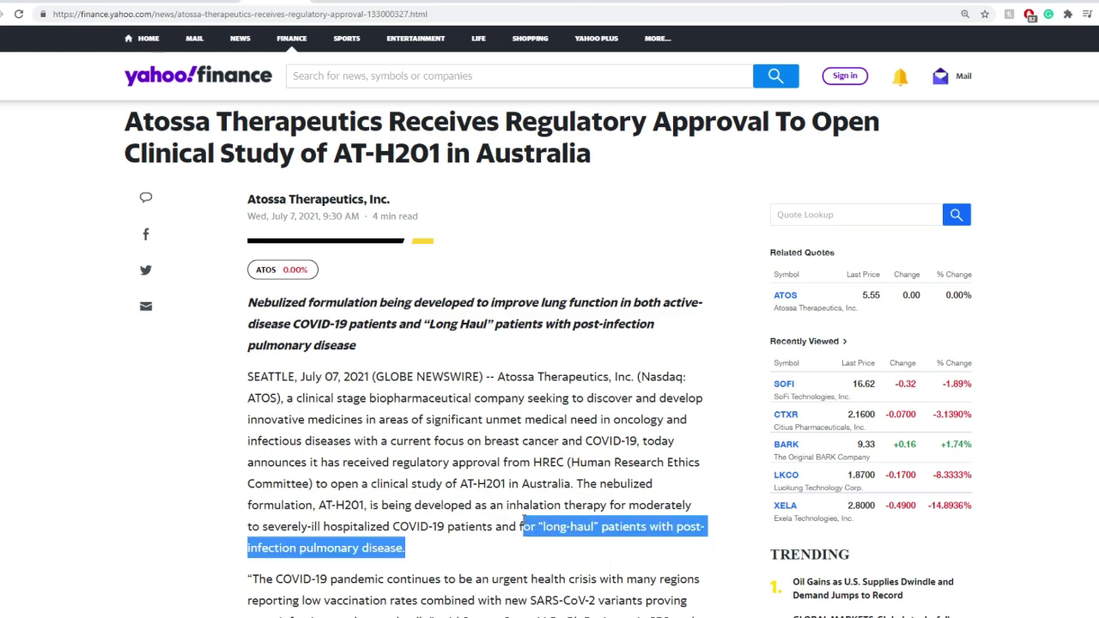
click(522, 526)
Read the opening of the CEO's quote, highlighting the pandemic health crisis, the new SARS-CoV-2 variants and the speaker's name.
scroll(335, 410, down, 4)
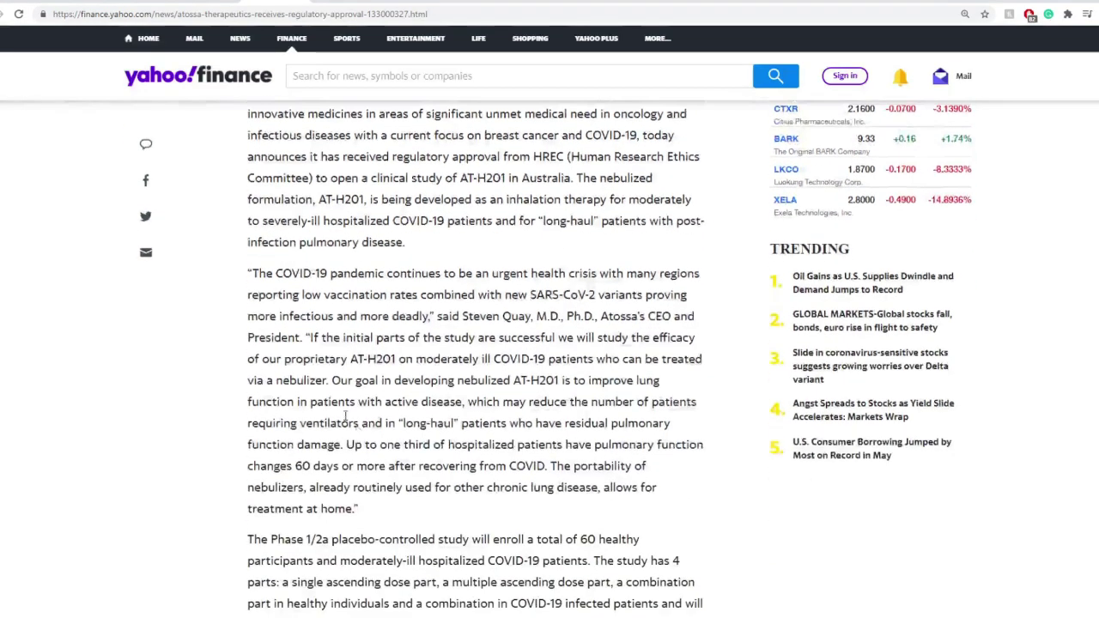
drag(274, 273, 644, 275)
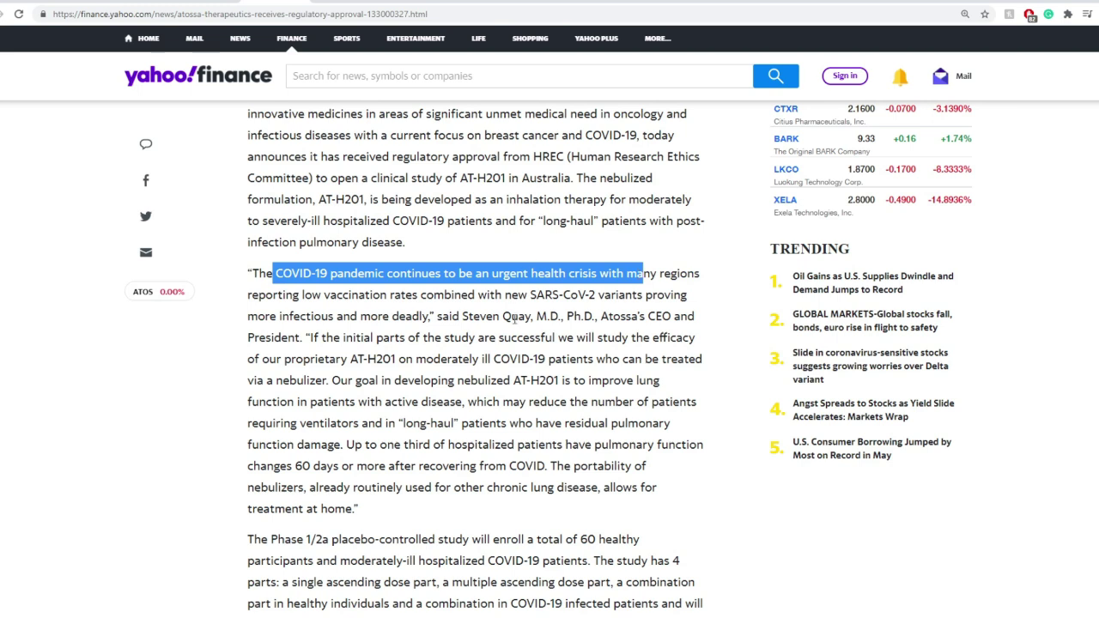
drag(451, 294, 582, 295)
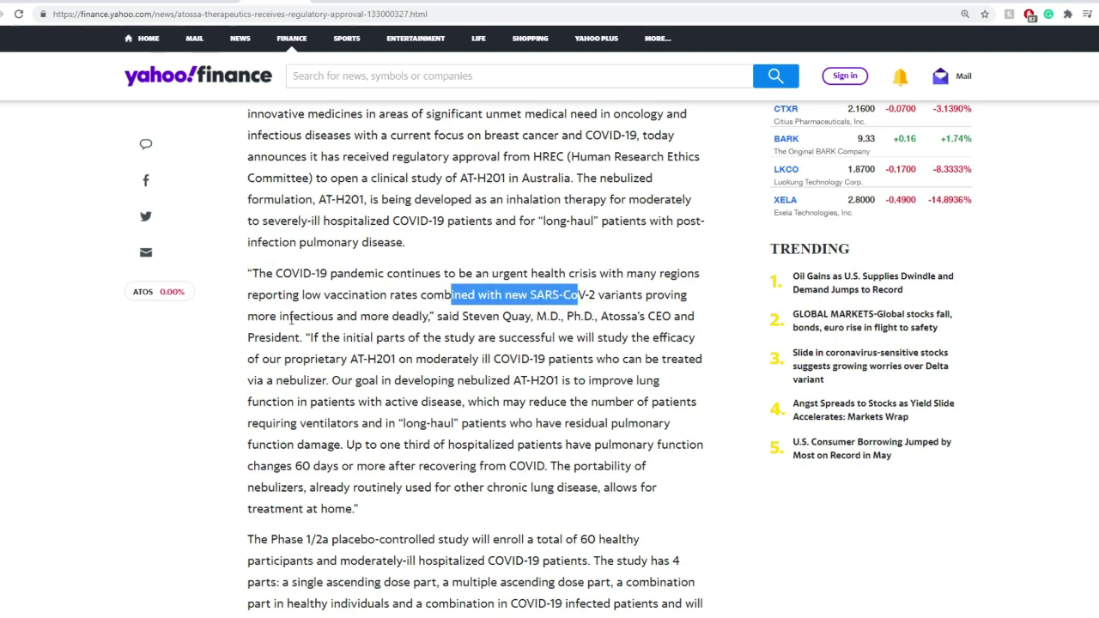
drag(289, 316, 372, 316)
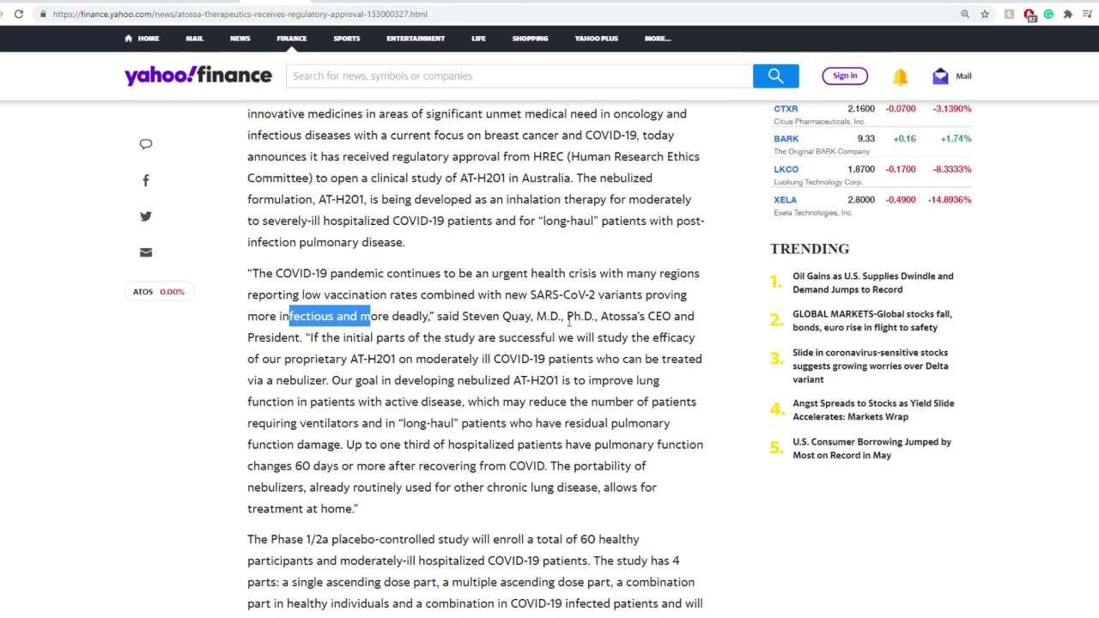
drag(502, 316, 512, 316)
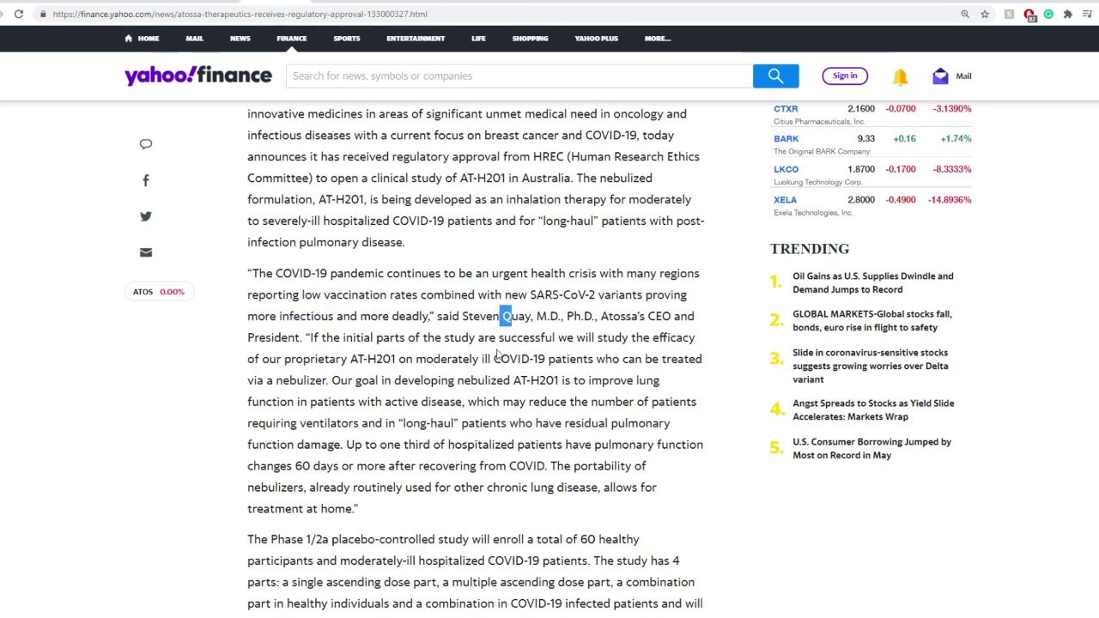
Highlight the CEO's plan to study AT-H201 in moderately ill COVID-19 patients and the goal for active-disease and "long-haul" patients.
drag(311, 337, 589, 338)
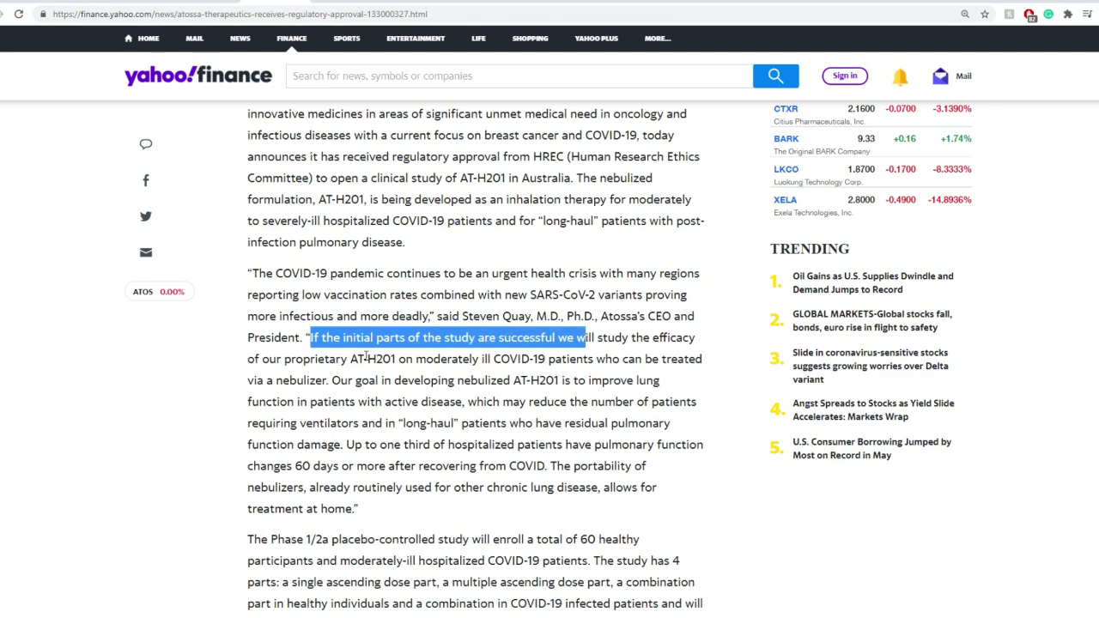
drag(271, 361, 397, 359)
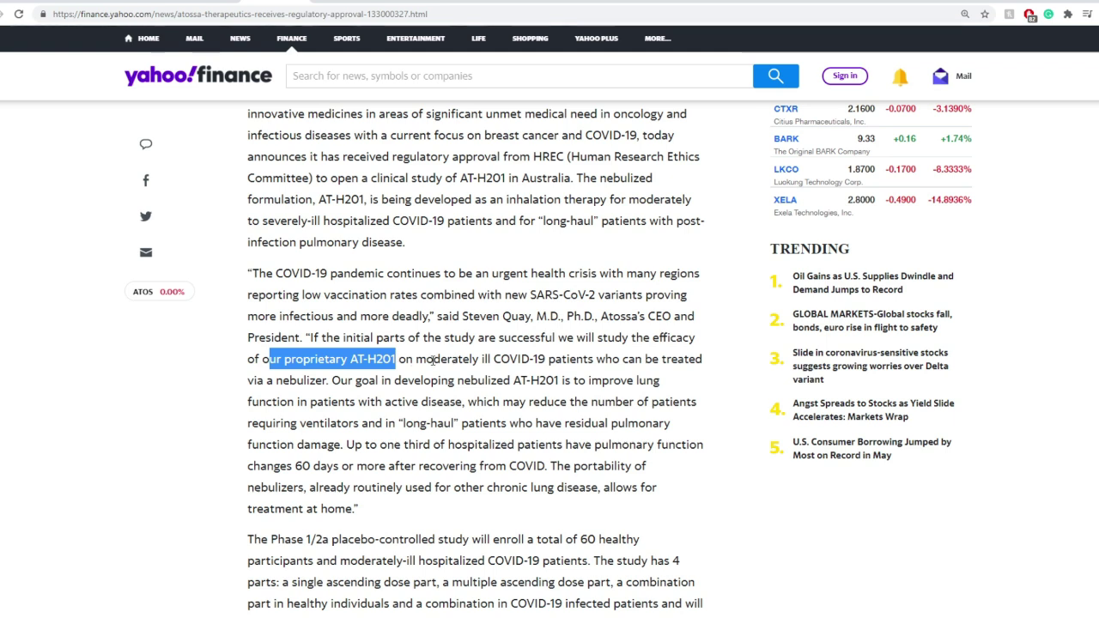
drag(417, 361, 597, 359)
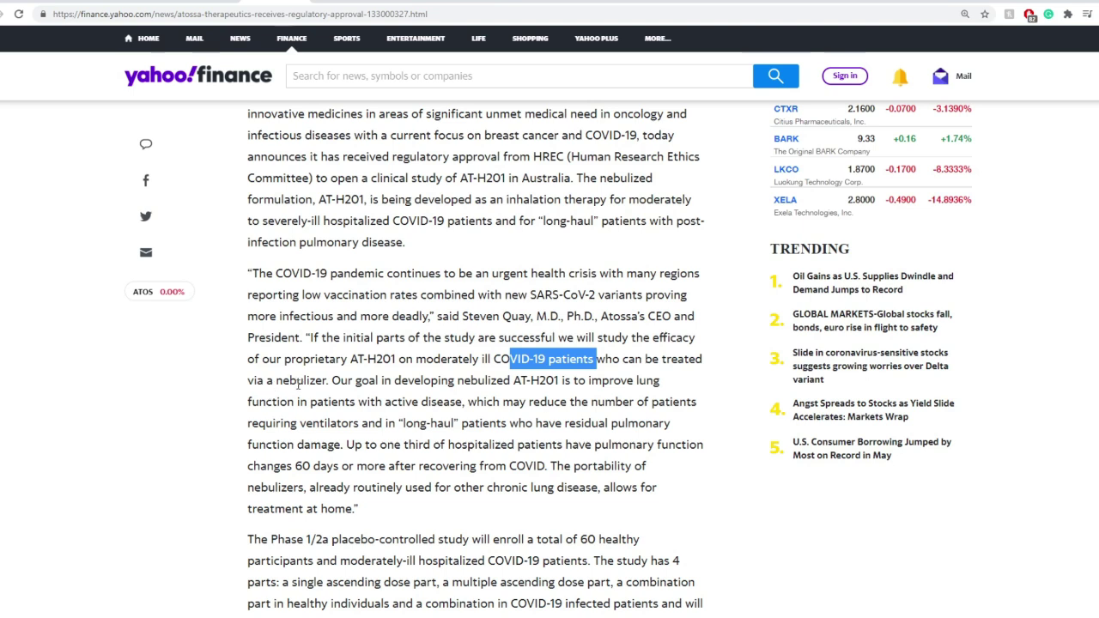
drag(327, 383, 431, 382)
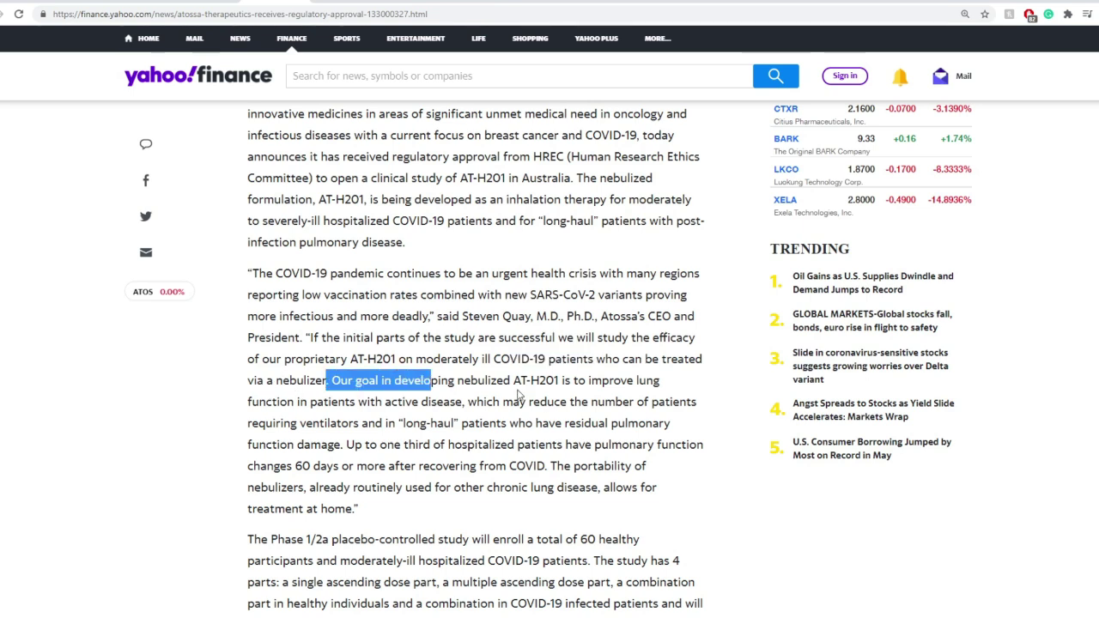
drag(513, 382, 616, 402)
click(489, 395)
drag(266, 423, 519, 423)
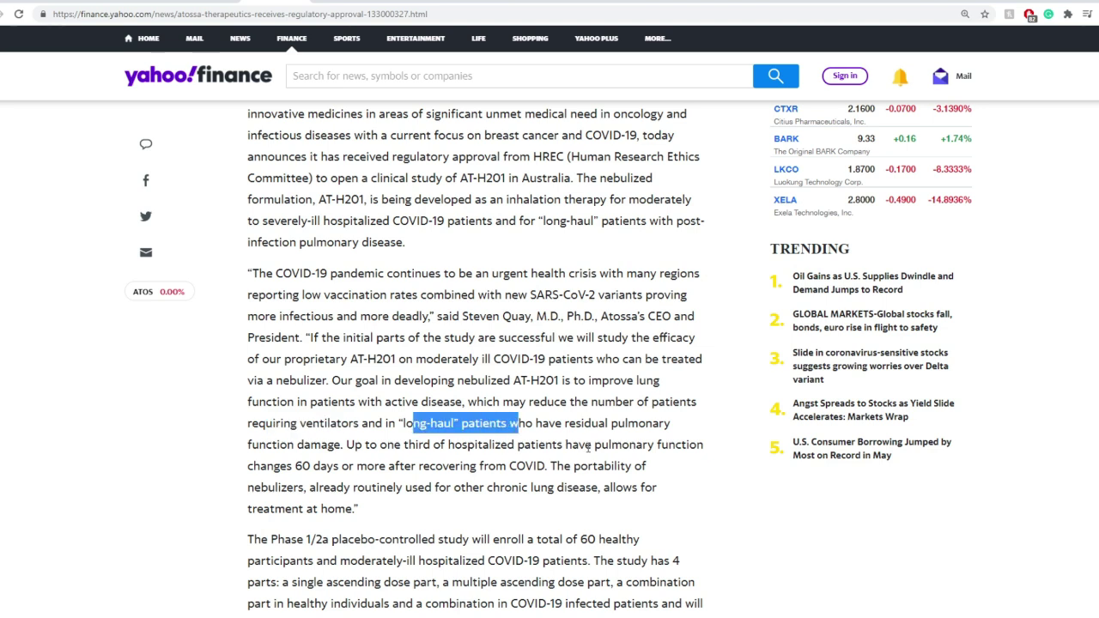
Highlight the end of the CEO's quote on pulmonary function changes and portable nebulizers for treatment at home.
drag(345, 447, 370, 509)
click(543, 471)
click(322, 488)
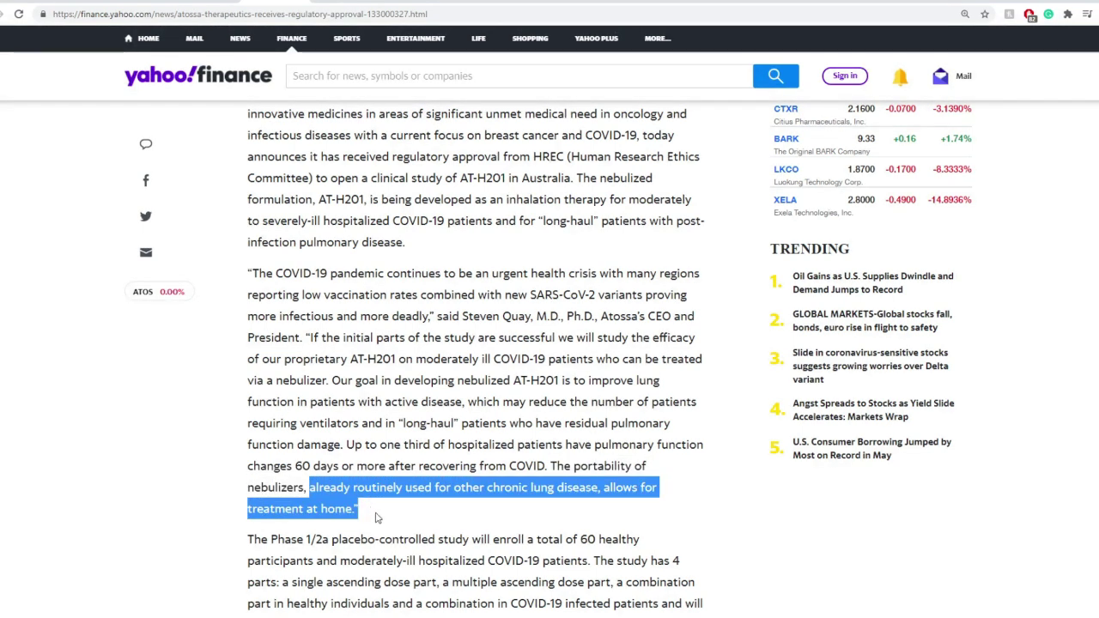
click(539, 510)
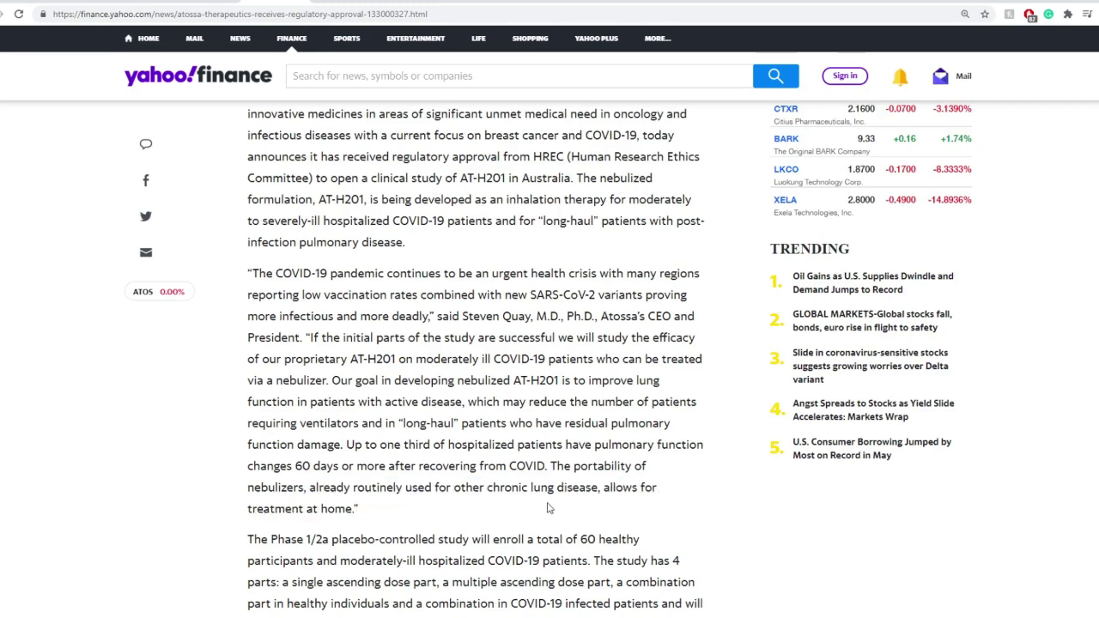
drag(364, 508, 348, 493)
Expand the full story and highlight the Phase 1/2a placebo-controlled study and its participants.
scroll(307, 478, down, 2)
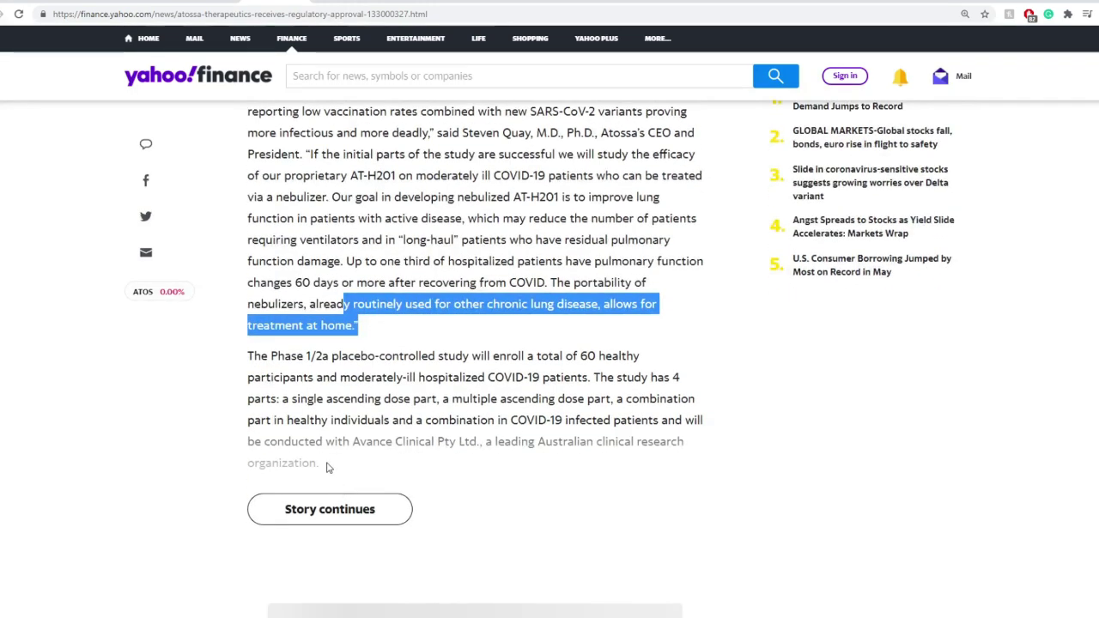
click(307, 524)
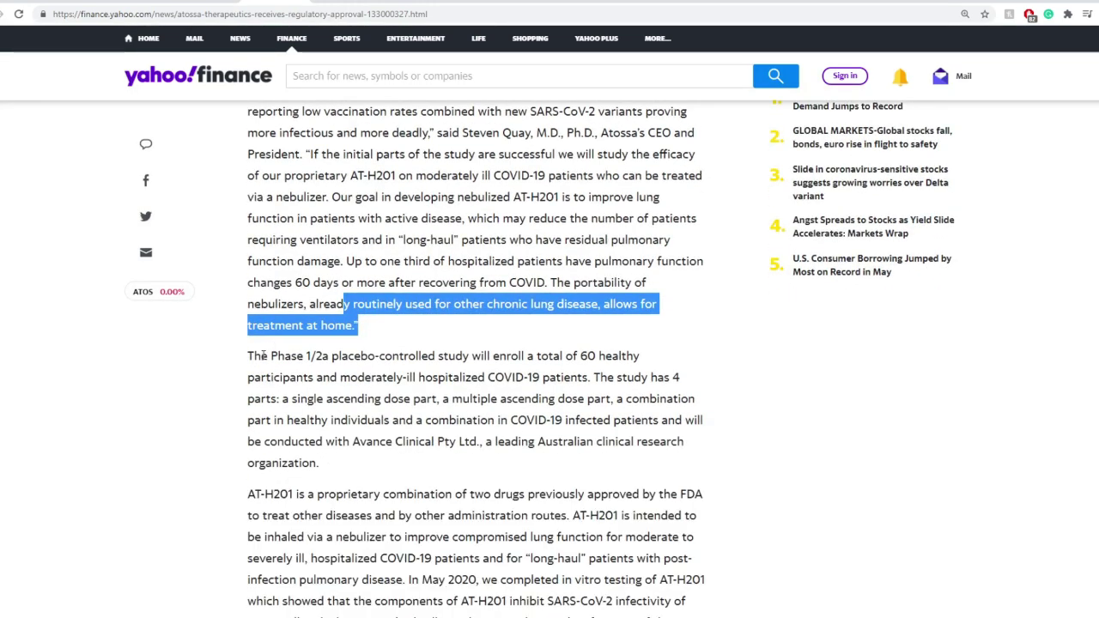
drag(269, 355, 419, 354)
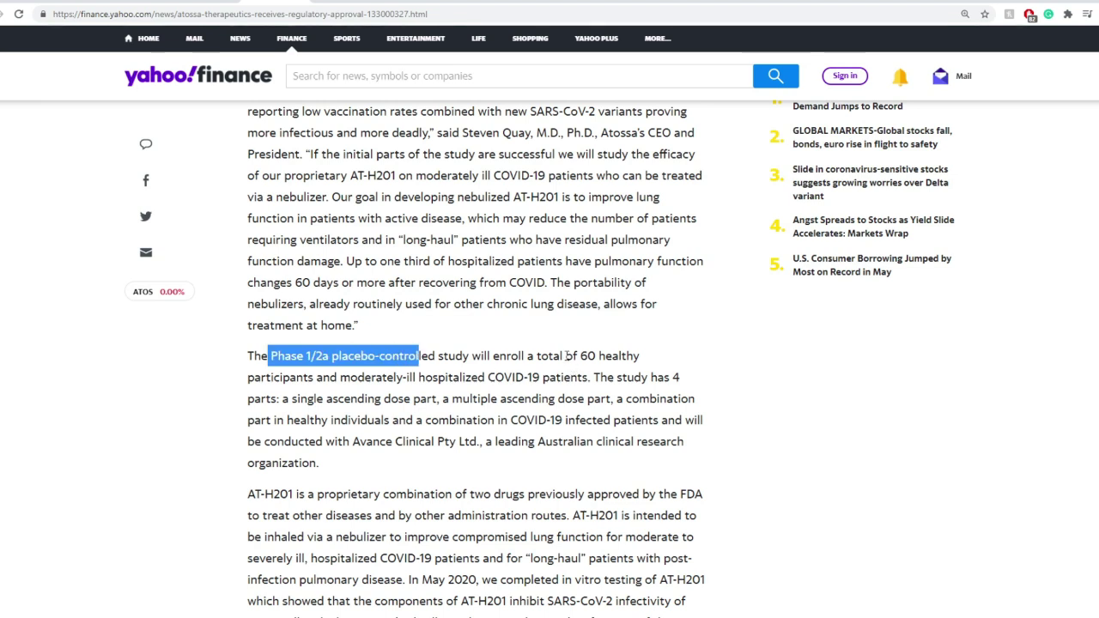
drag(565, 355, 589, 378)
click(553, 397)
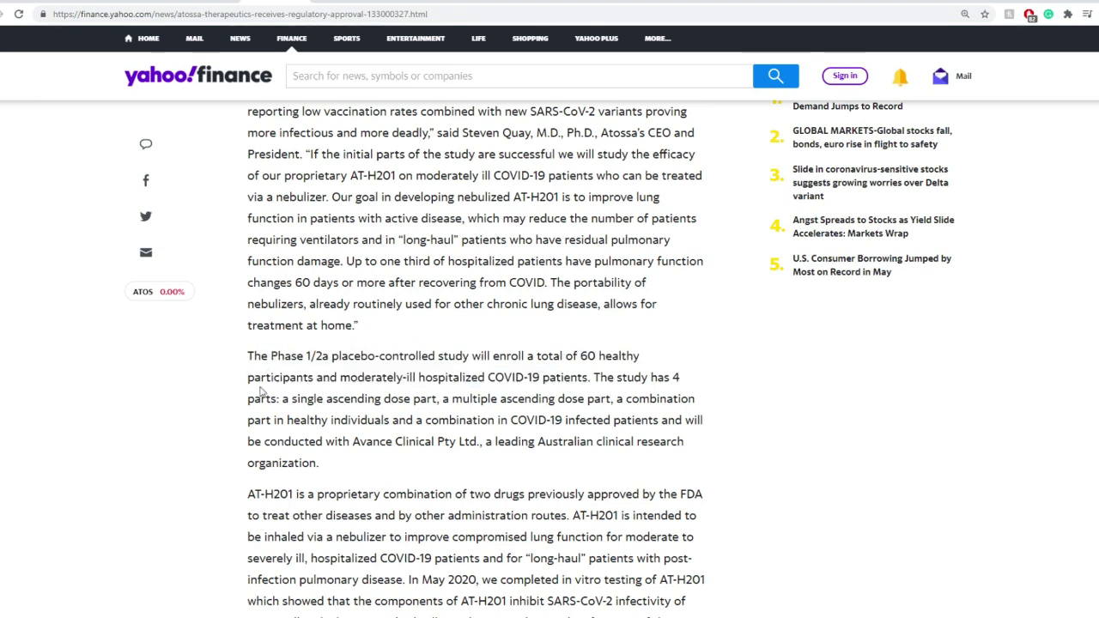
Highlight the study's four parts and the Avance Clinical Pty Ltd. research organization that conducts it.
drag(261, 382, 608, 400)
click(622, 379)
drag(294, 421, 536, 421)
click(503, 419)
drag(259, 436, 283, 107)
drag(379, 462, 369, 444)
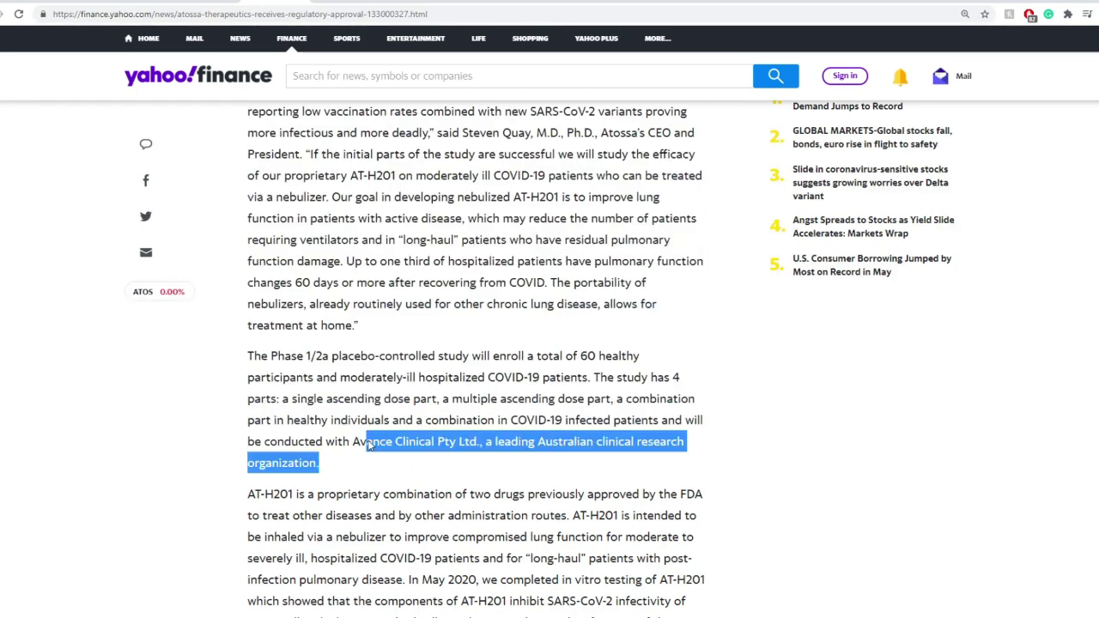
click(507, 532)
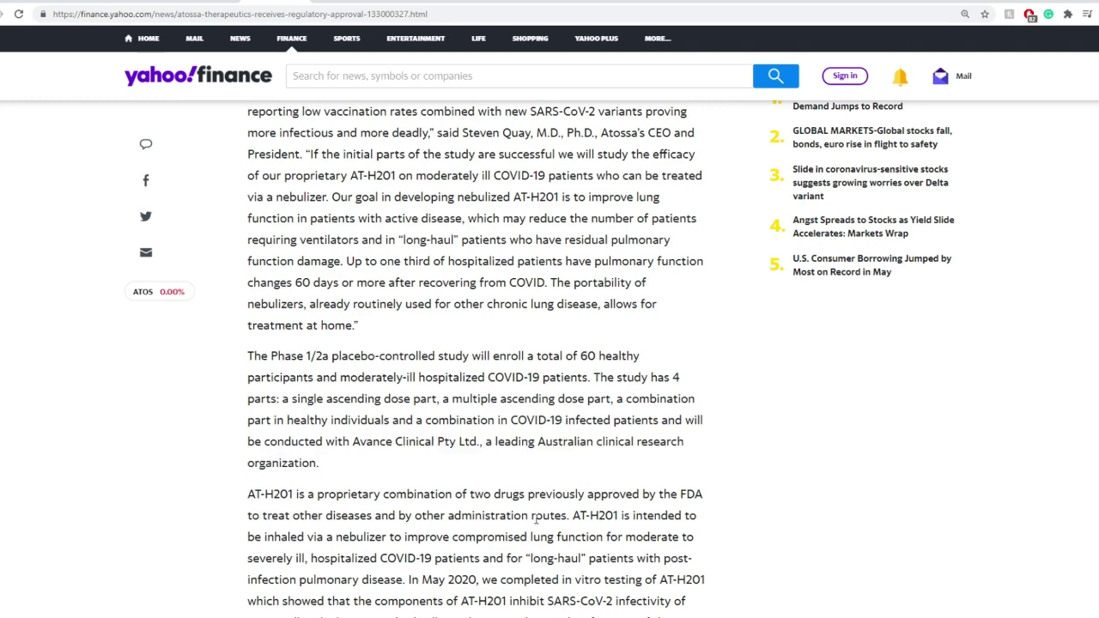
Look through the open Atossa Therapeutics home page, its investors page with the board biographies, and the CEO's personal website.
click(410, 2)
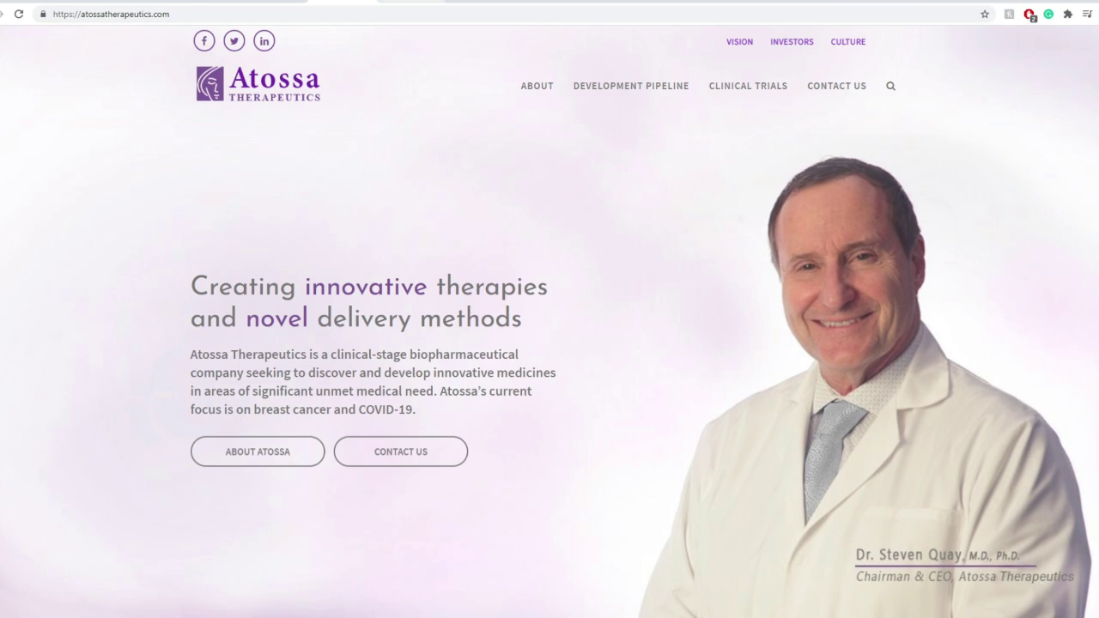
click(414, 1)
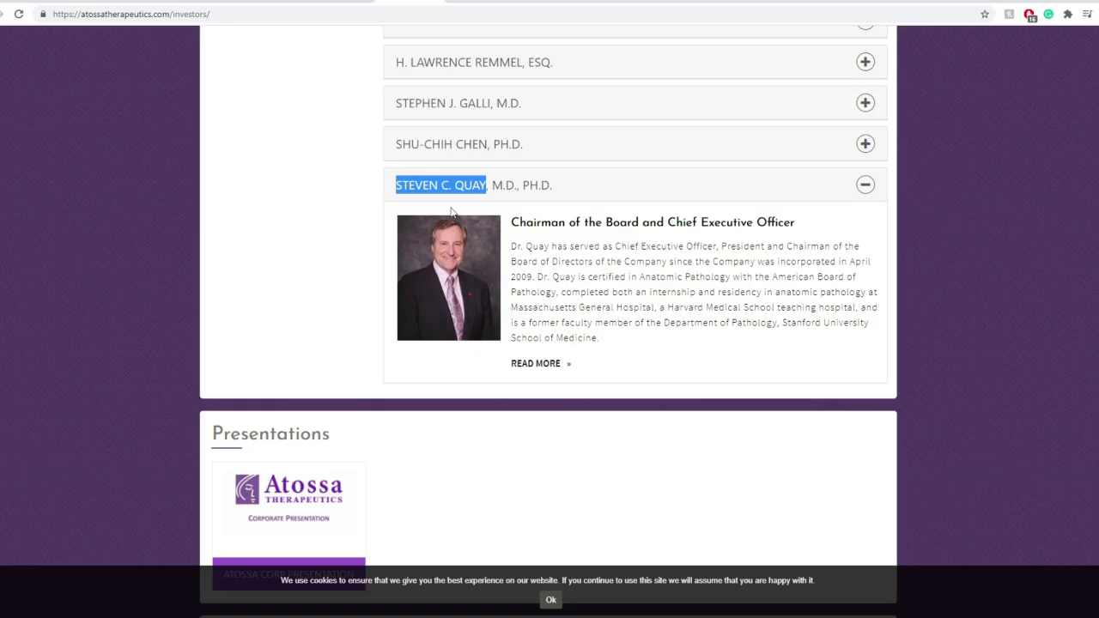
key(ctrl+Tab)
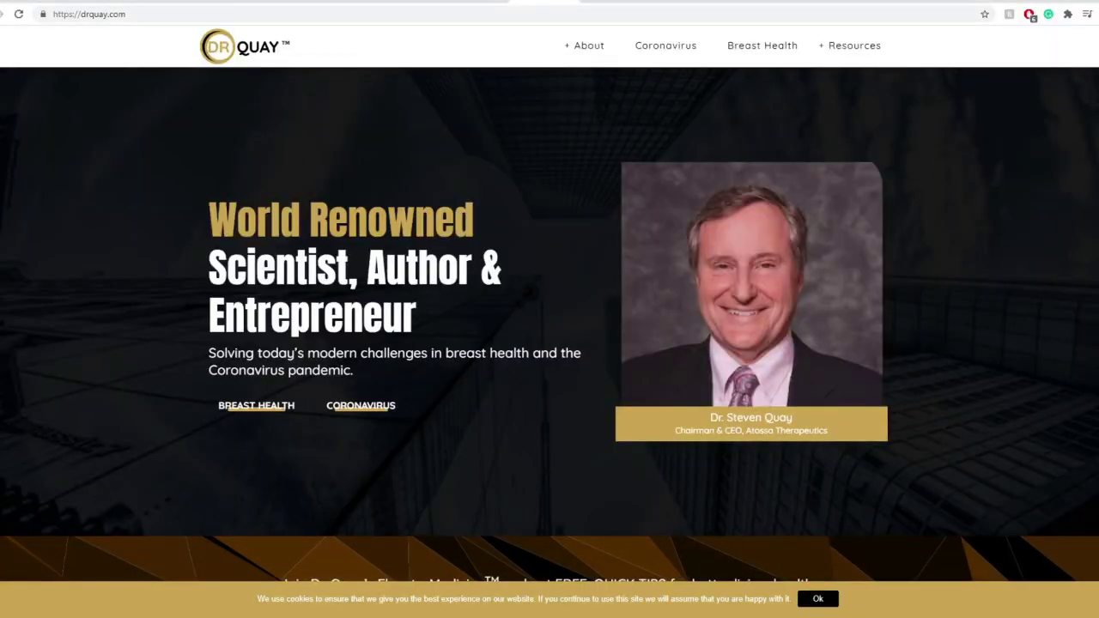
Look through the CEO's personal home page, from the survival manual and TEDx talk to the professional associations and contact form.
scroll(549, 327, down, 2)
scroll(550, 326, down, 7)
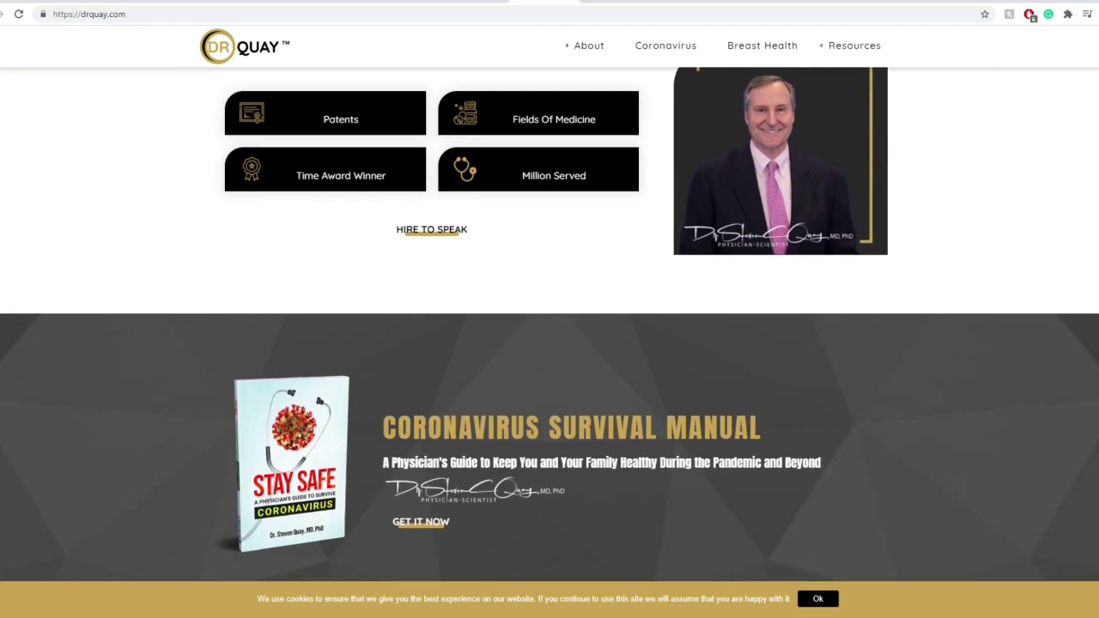
scroll(550, 327, up, 1)
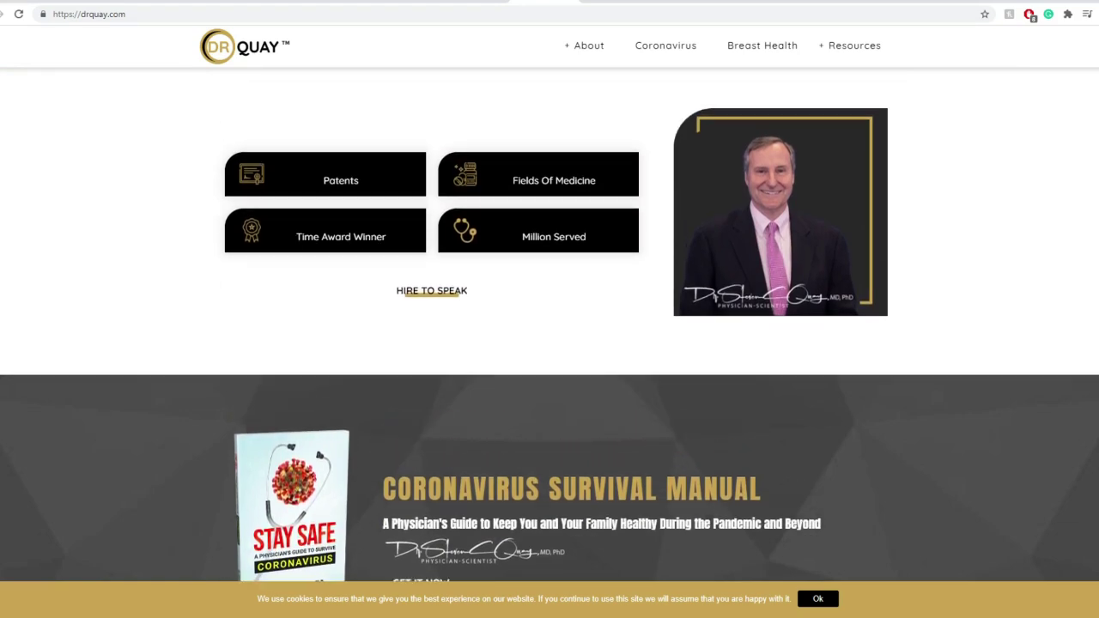
scroll(549, 324, down, 5)
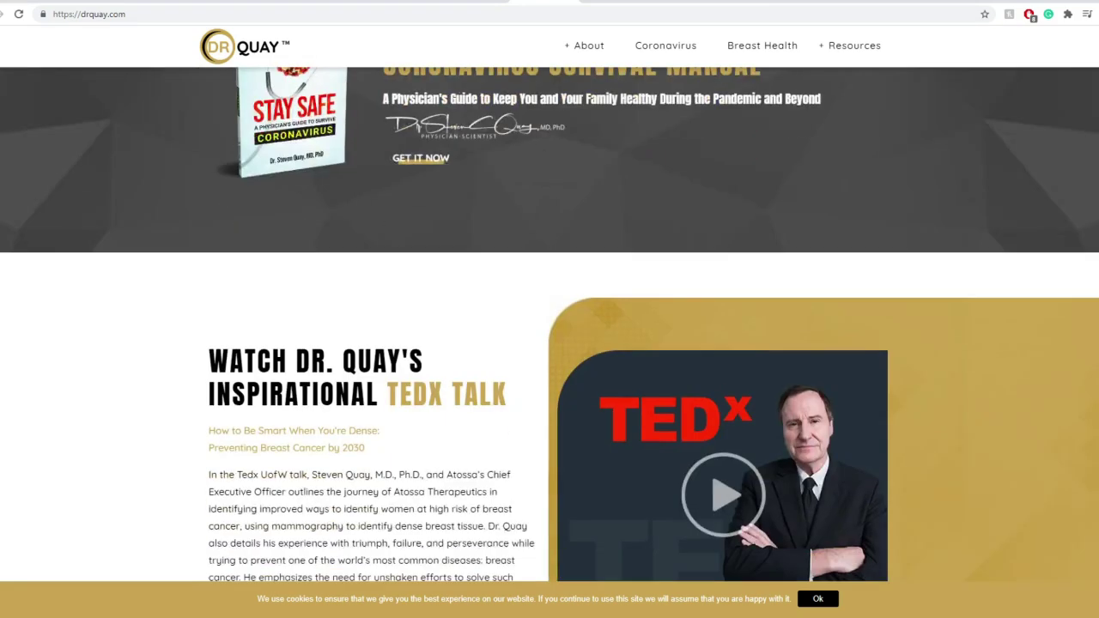
scroll(549, 324, down, 8)
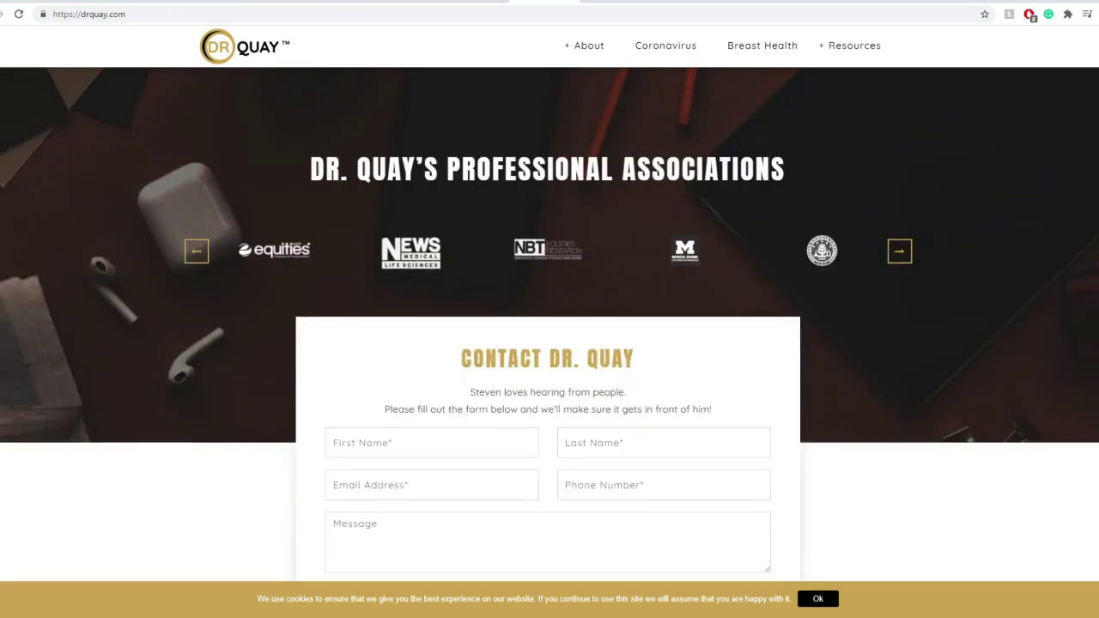
scroll(550, 325, down, 3)
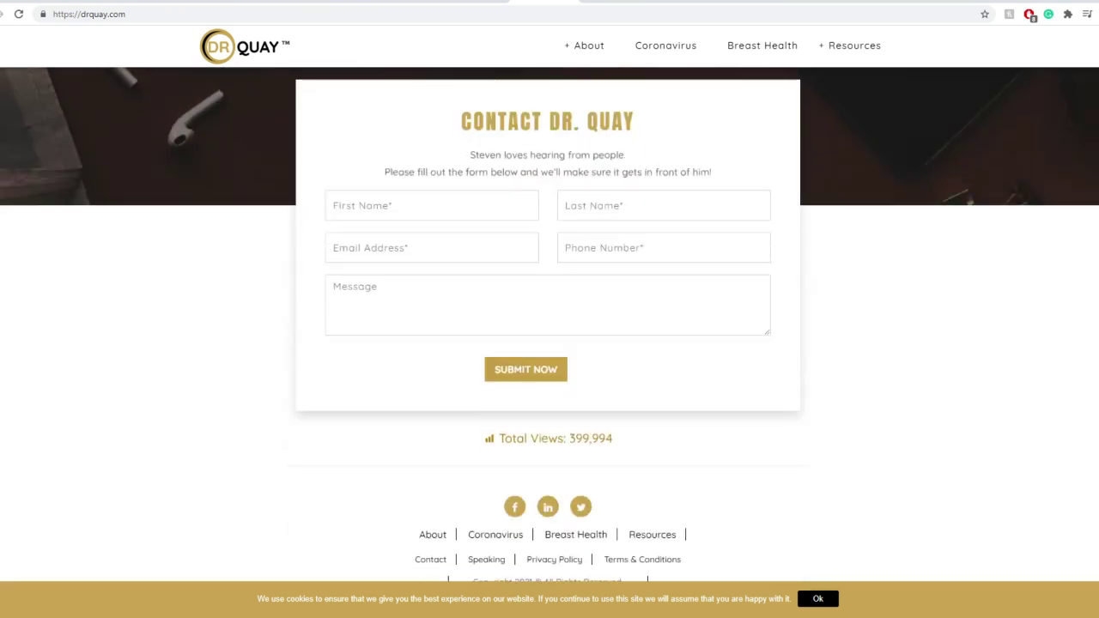
click(433, 534)
scroll(432, 509, down, 4)
scroll(424, 493, up, 3)
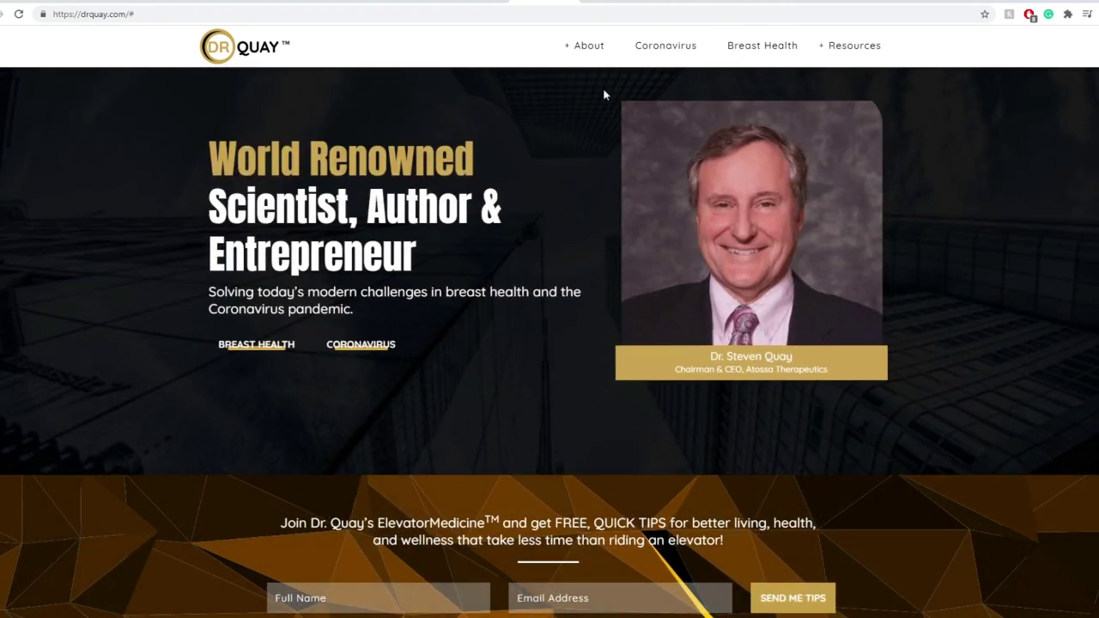
Open the Breast Health page and look through its dense tissue and mammography sections down to the Coronavirus Survival Manual.
click(764, 47)
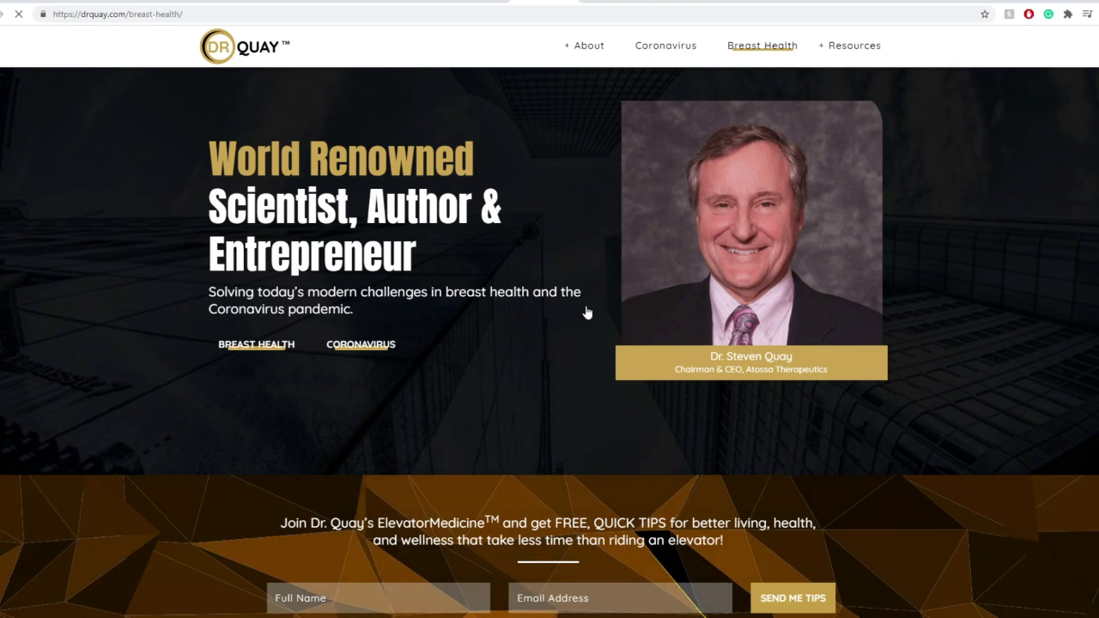
scroll(444, 391, down, 4)
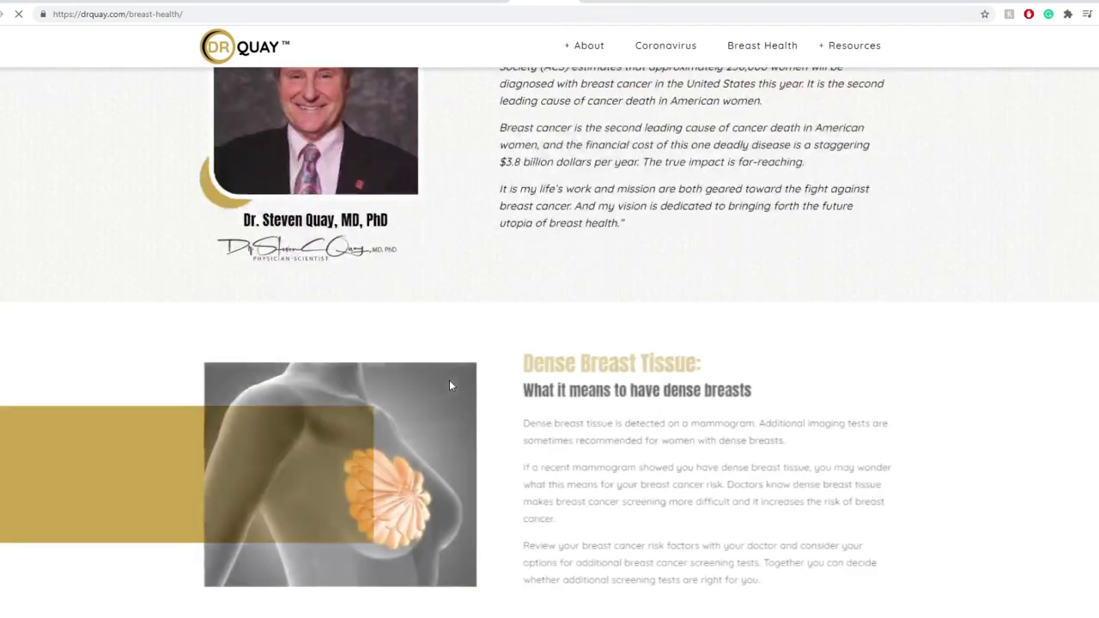
scroll(449, 385, down, 1)
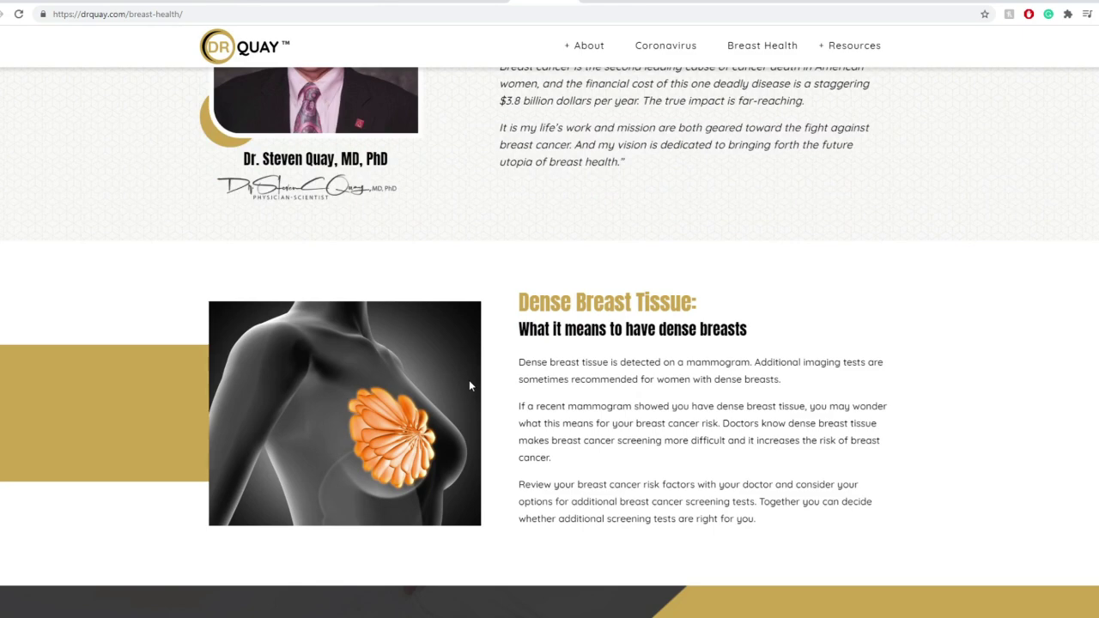
scroll(469, 387, up, 1)
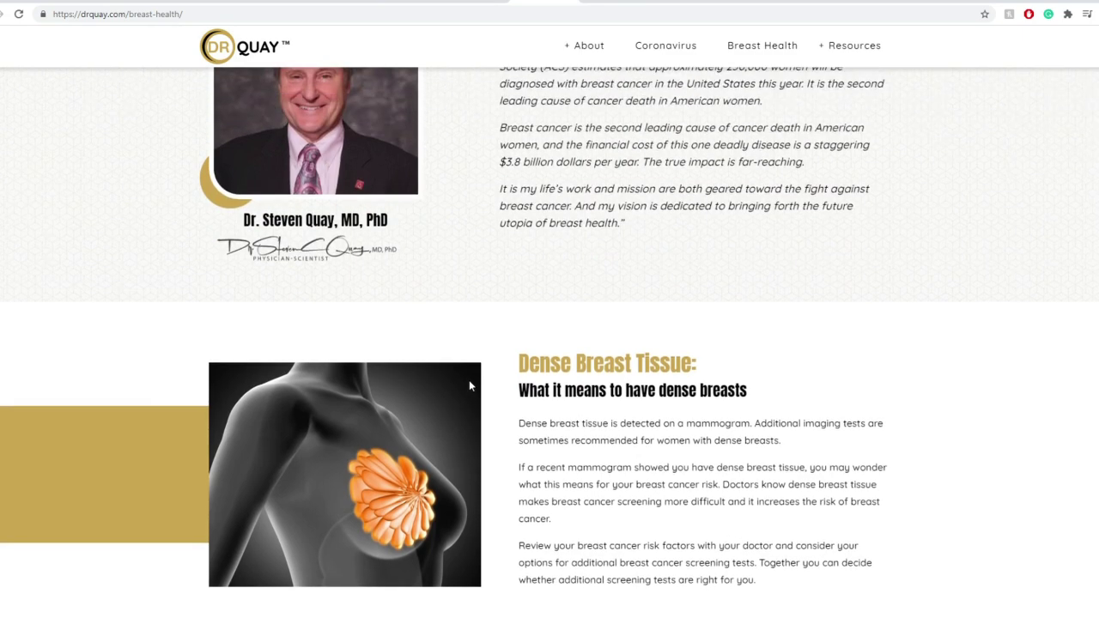
scroll(468, 385, up, 1)
scroll(469, 386, down, 5)
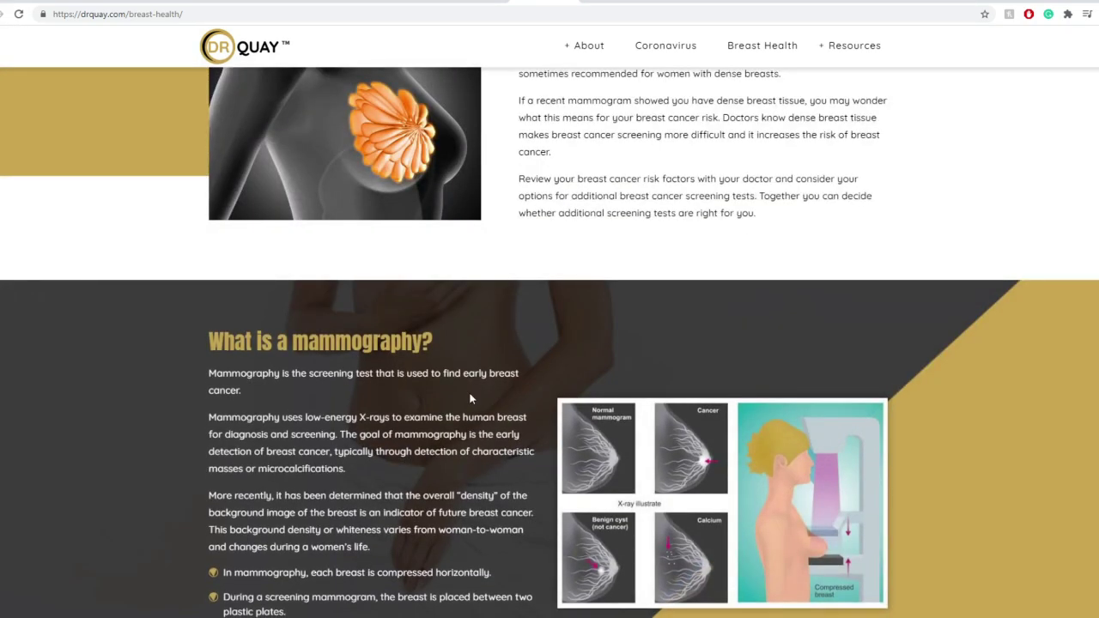
scroll(472, 403, down, 5)
scroll(484, 415, down, 8)
scroll(531, 456, down, 15)
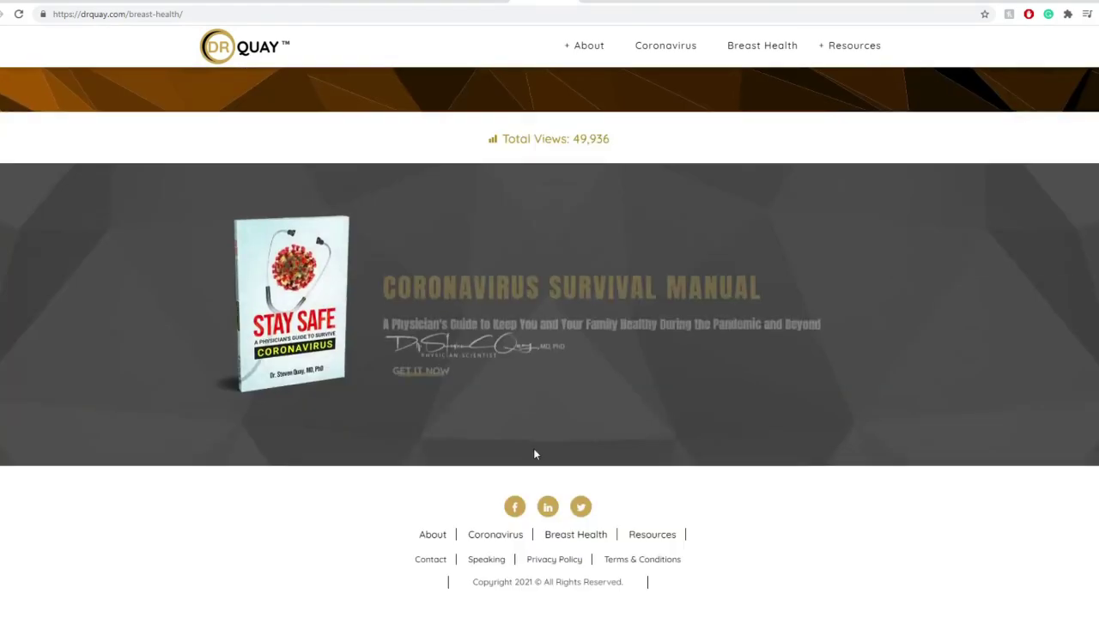
drag(107, 290, 850, 321)
click(850, 321)
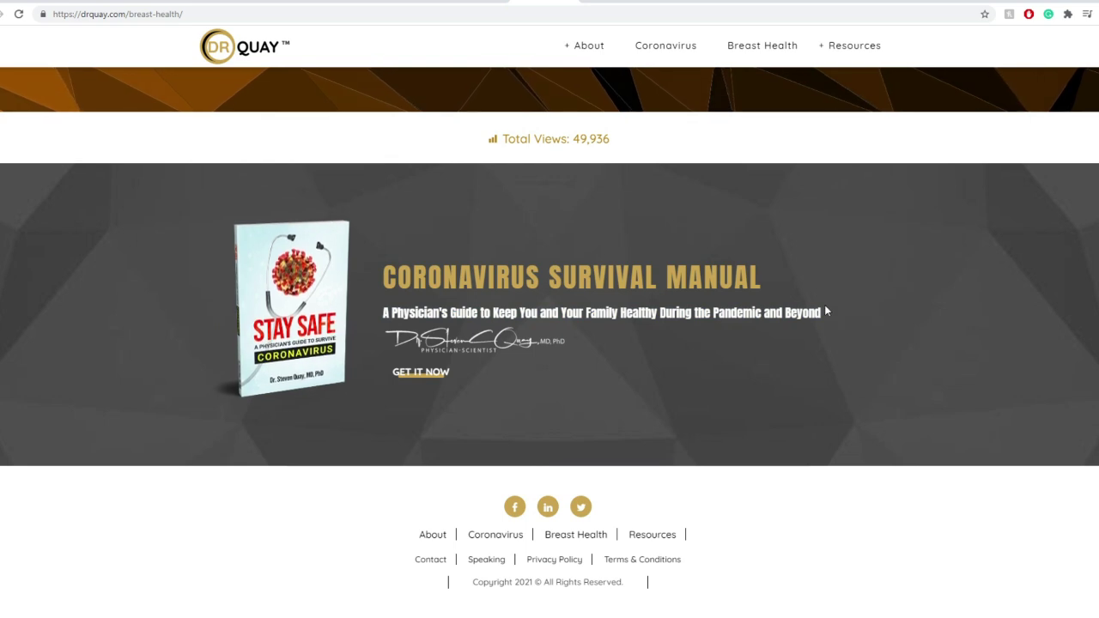
Open the site's Resources page on wellness and look through the CEO's quote and the featured news articles.
click(650, 534)
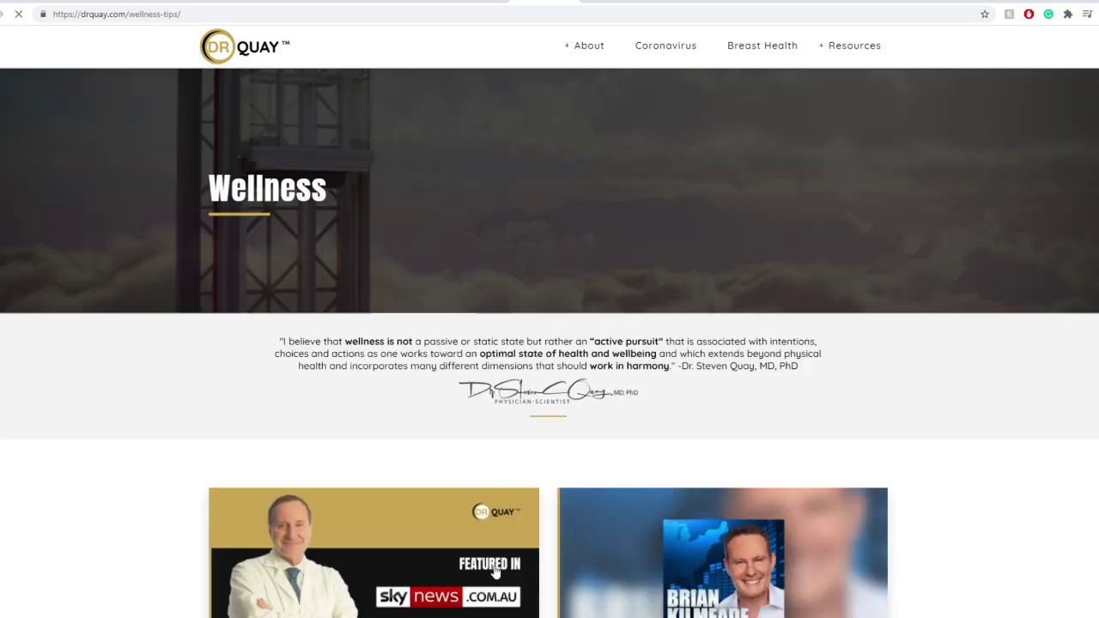
scroll(598, 569, down, 5)
scroll(559, 369, up, 4)
drag(299, 229, 898, 311)
scroll(898, 312, down, 10)
scroll(894, 314, down, 10)
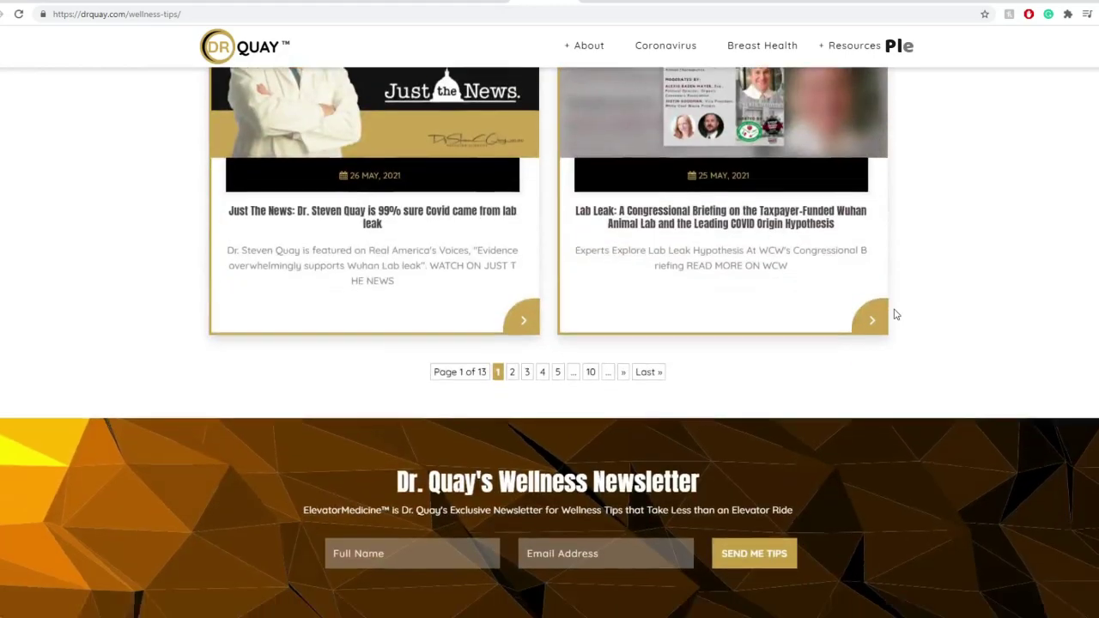
Return to the Atossa Therapeutics investors page and expand the biography of the first listed board director.
key(Home)
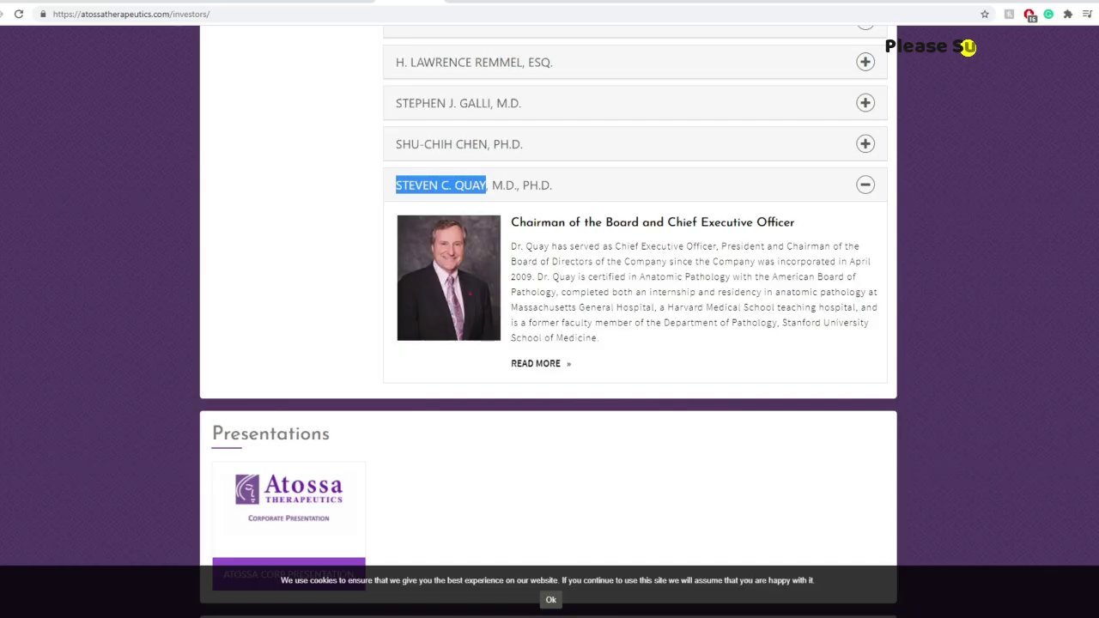
scroll(410, 226, up, 4)
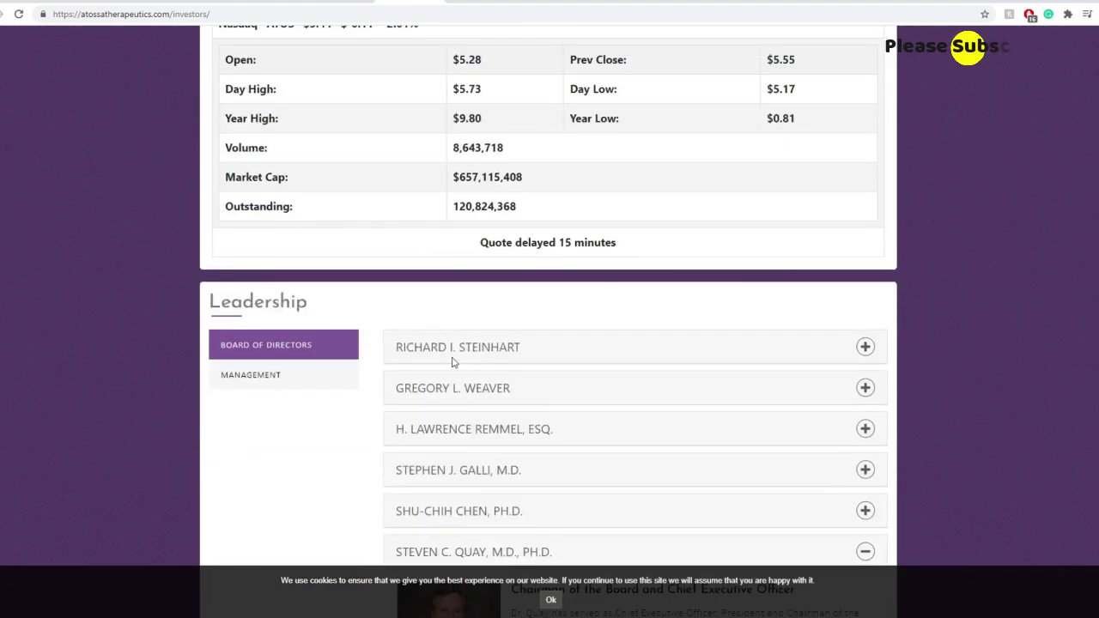
click(493, 349)
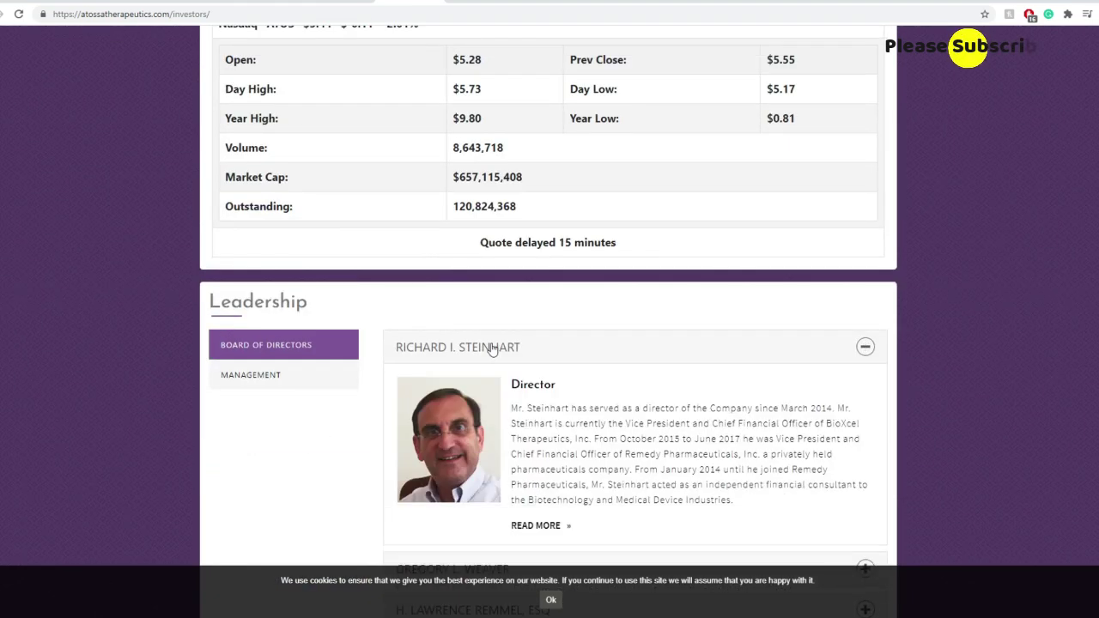
scroll(498, 369, down, 1)
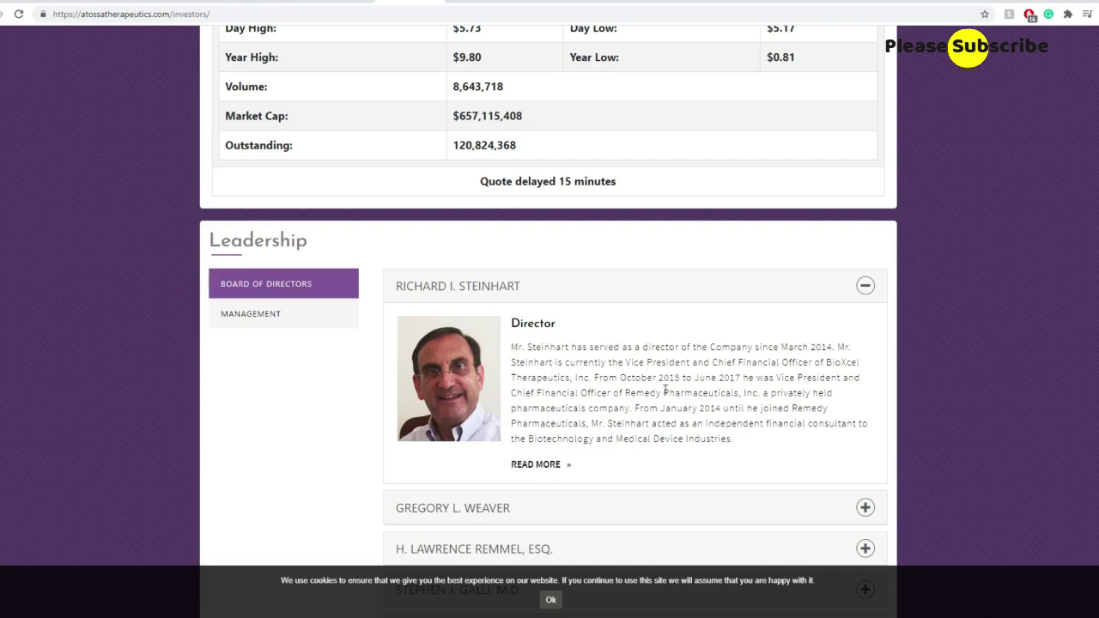
Highlight the director's work history around January 2014, from joining Remedy Pharmaceuticals to acting as an independent financial consultant.
drag(850, 406, 589, 417)
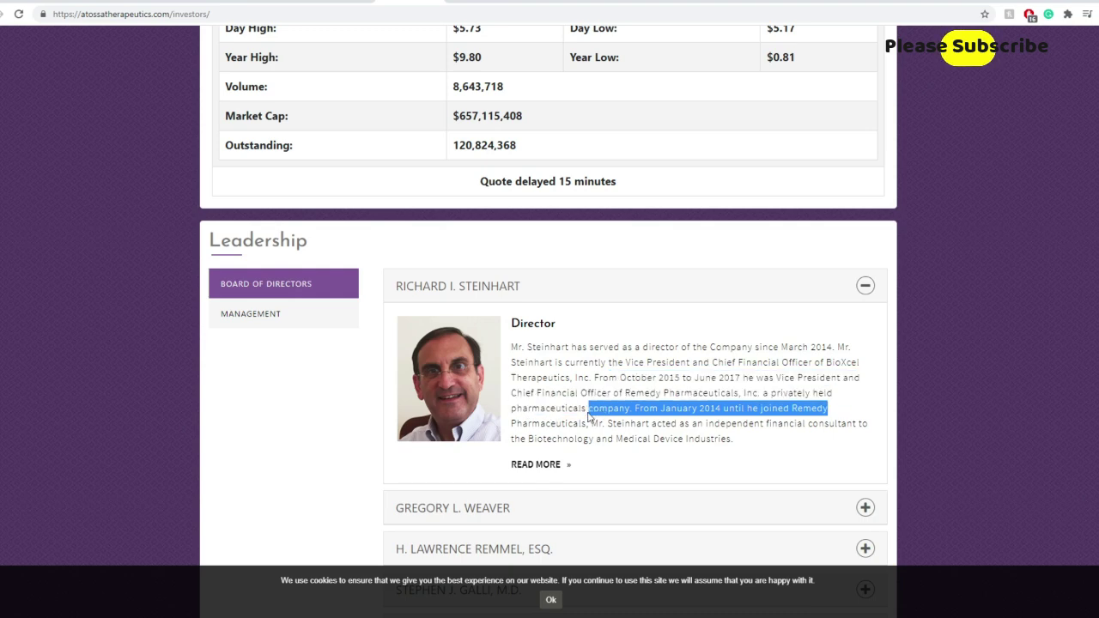
click(648, 410)
drag(663, 408, 811, 409)
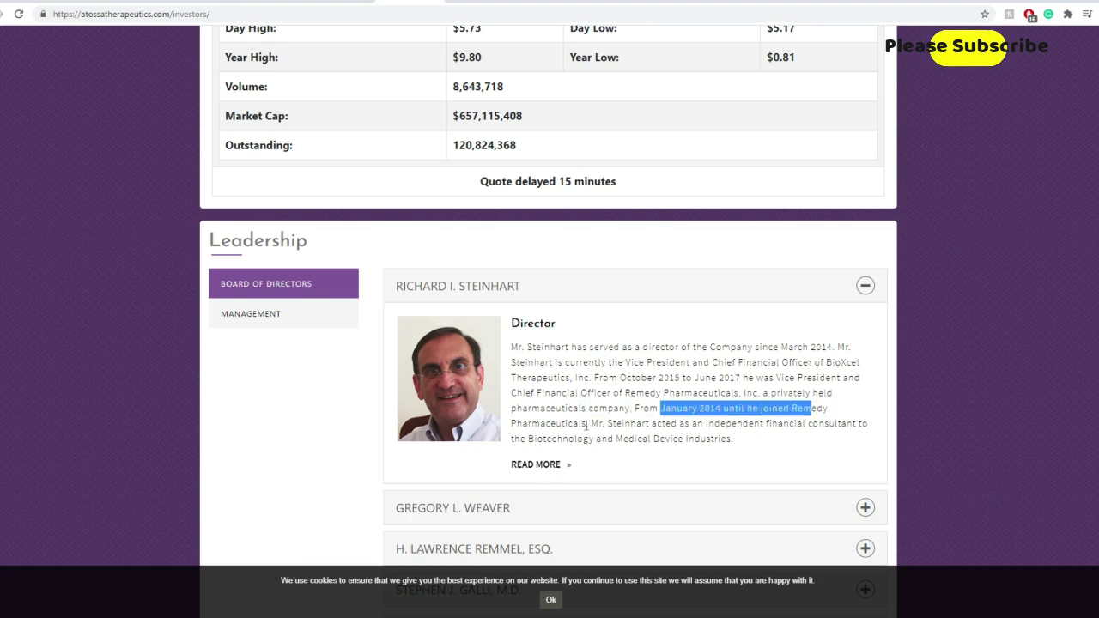
drag(587, 425, 727, 424)
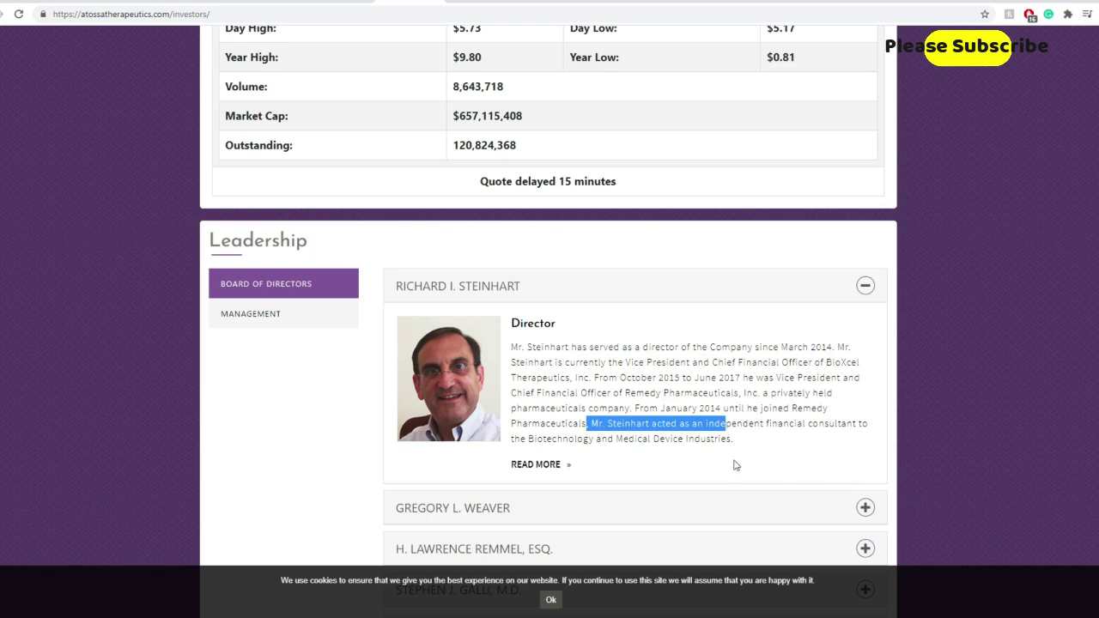
Switch to the Remedy Pharmaceuticals website and highlight Biogen's May 2017 acquisition of the phase 3-ready drug CIRARA.
click(603, 5)
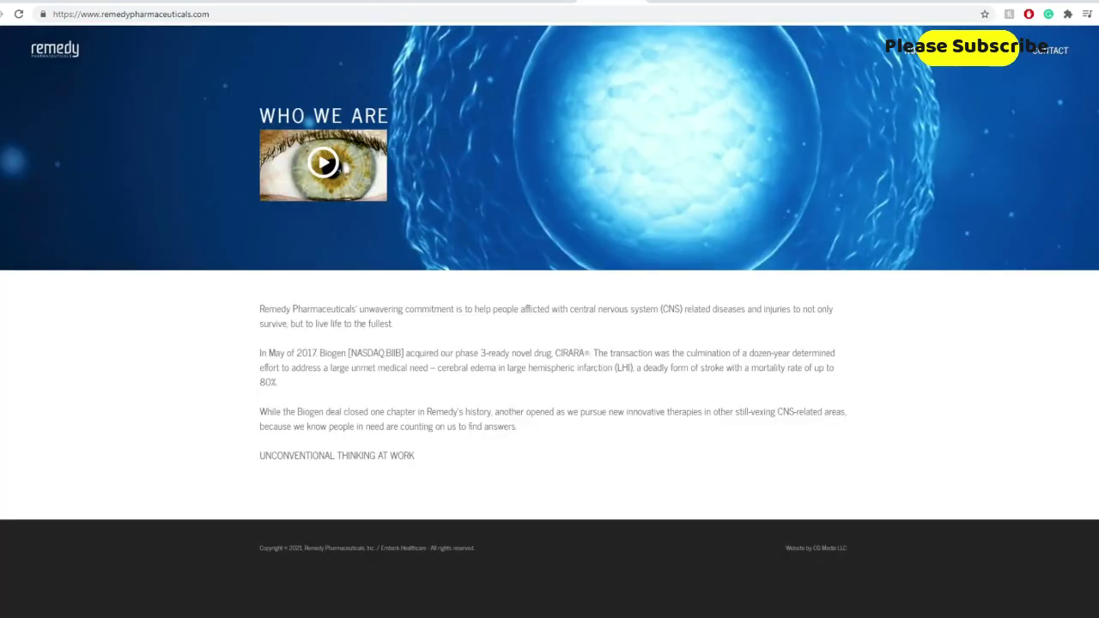
drag(471, 450, 448, 401)
click(448, 401)
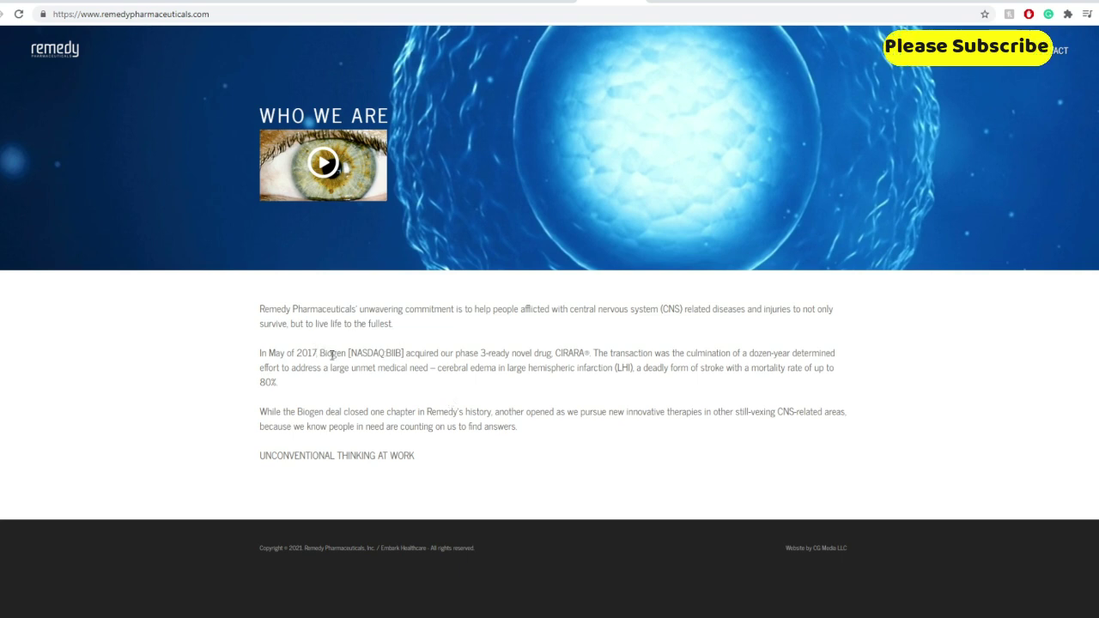
drag(319, 352, 401, 352)
click(426, 386)
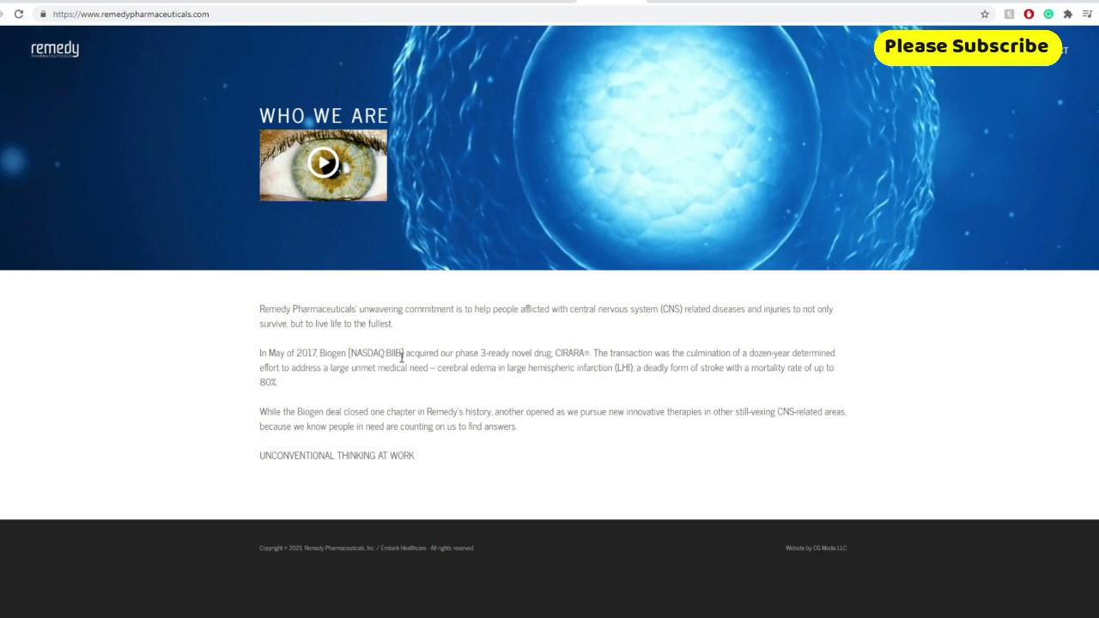
drag(478, 360, 613, 369)
click(618, 392)
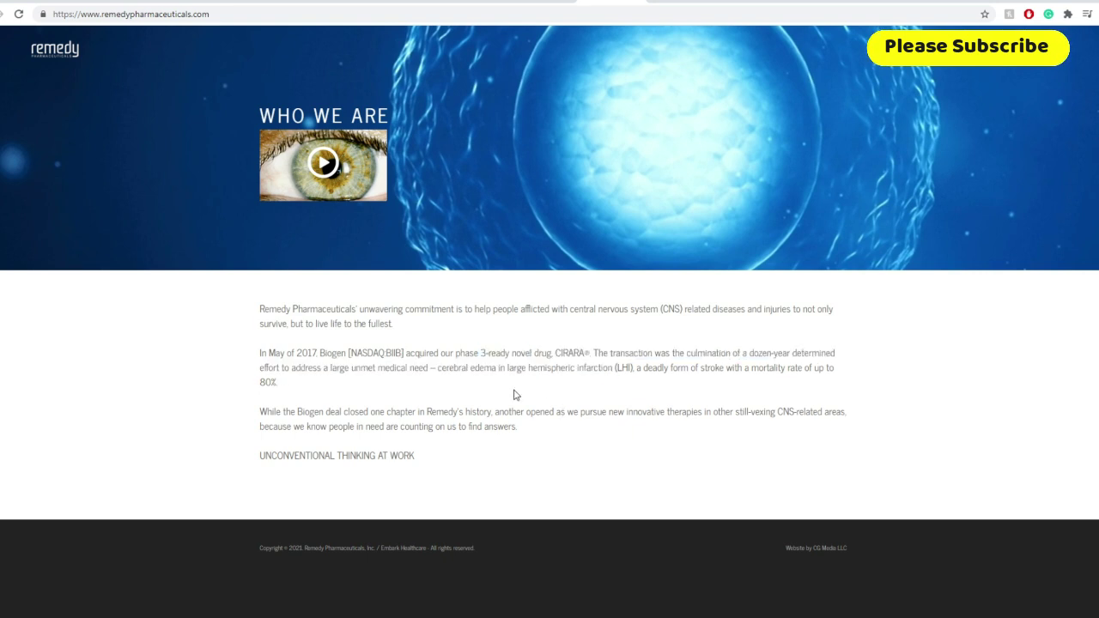
Highlight the passage on the transaction as the culmination of a dozen-year effort to address a large unmet medical need.
drag(658, 353, 780, 354)
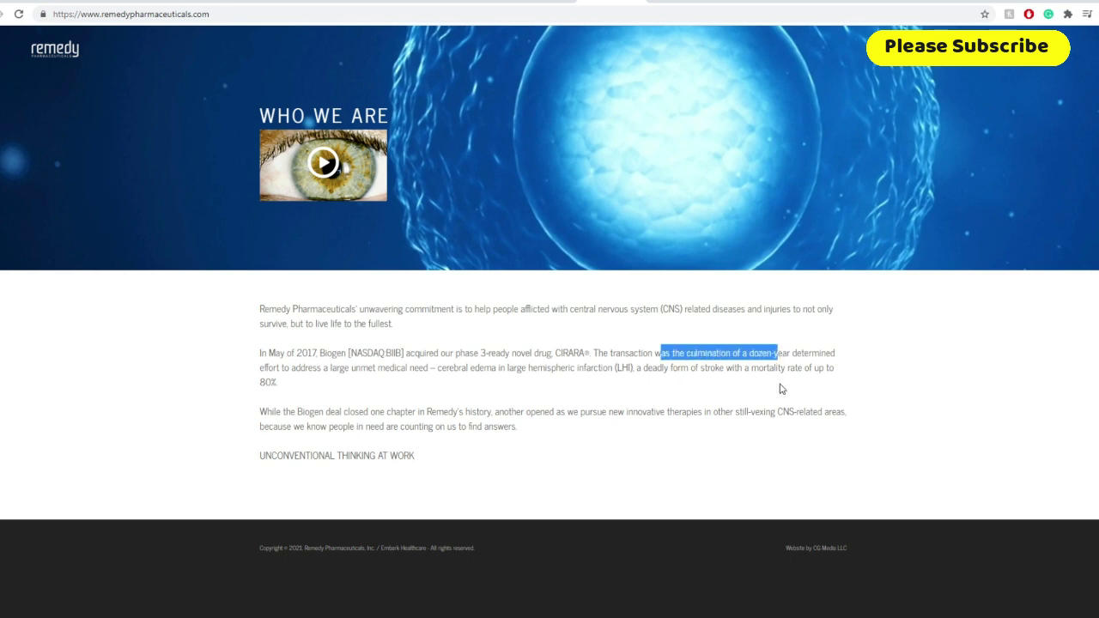
click(780, 389)
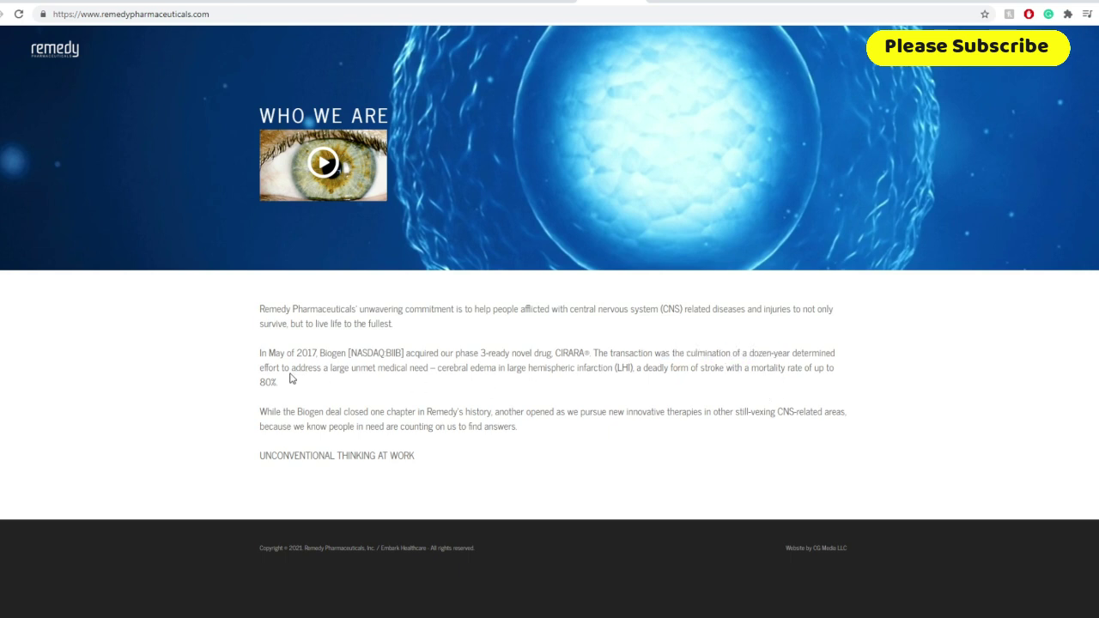
drag(286, 367, 453, 369)
click(482, 406)
Copy the ticker NASDAQ:BIIB from the Remedy page and search the web for it.
drag(407, 356, 348, 355)
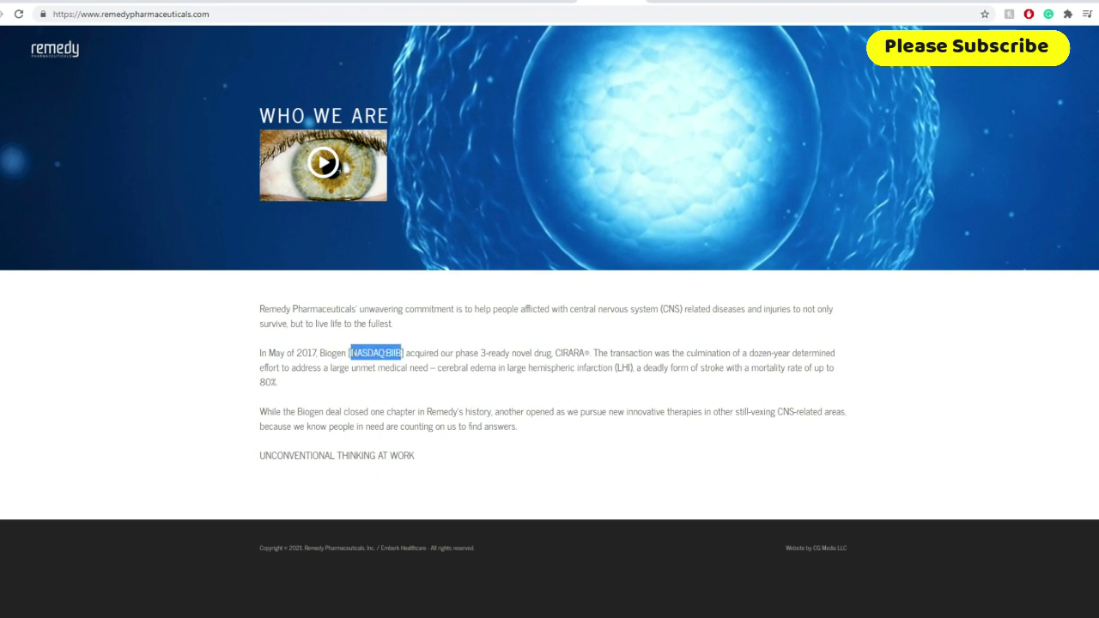
key(ctrl+c)
key(ctrl+l)
key(ctrl+v)
key(Return)
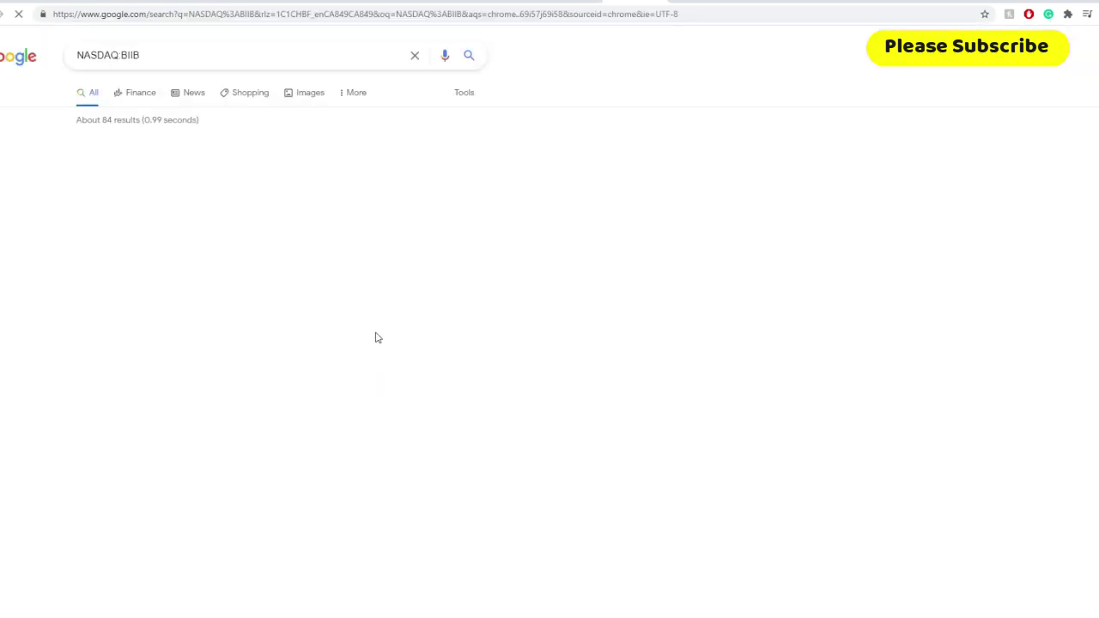
View Biogen's stock chart over one year, five years and its maximum range, and inspect the price points of recent years.
click(261, 241)
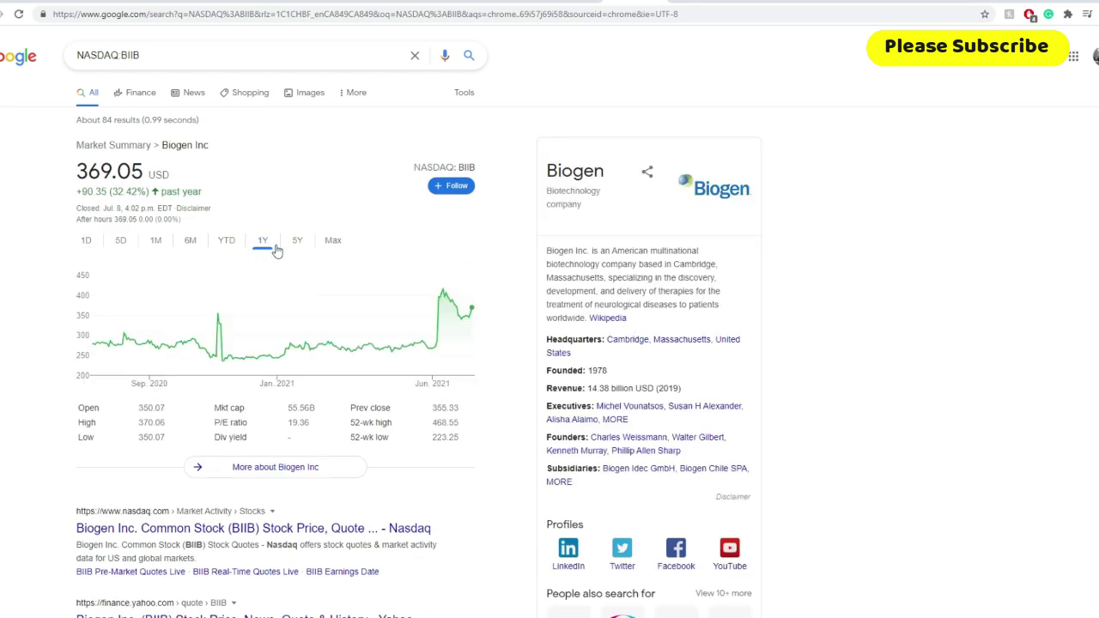
click(284, 253)
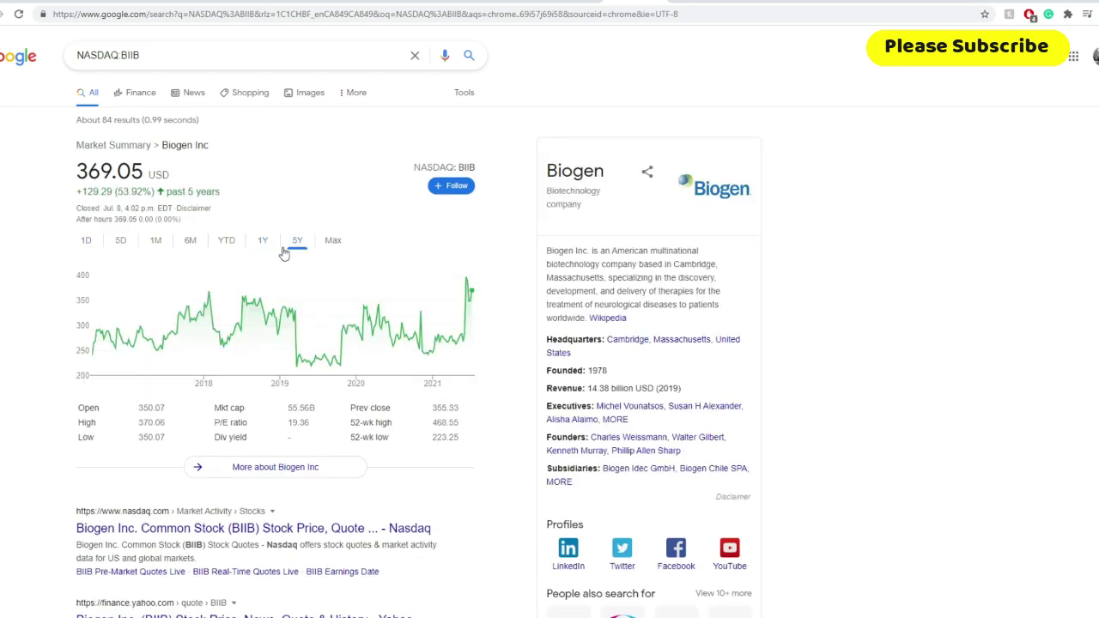
click(333, 244)
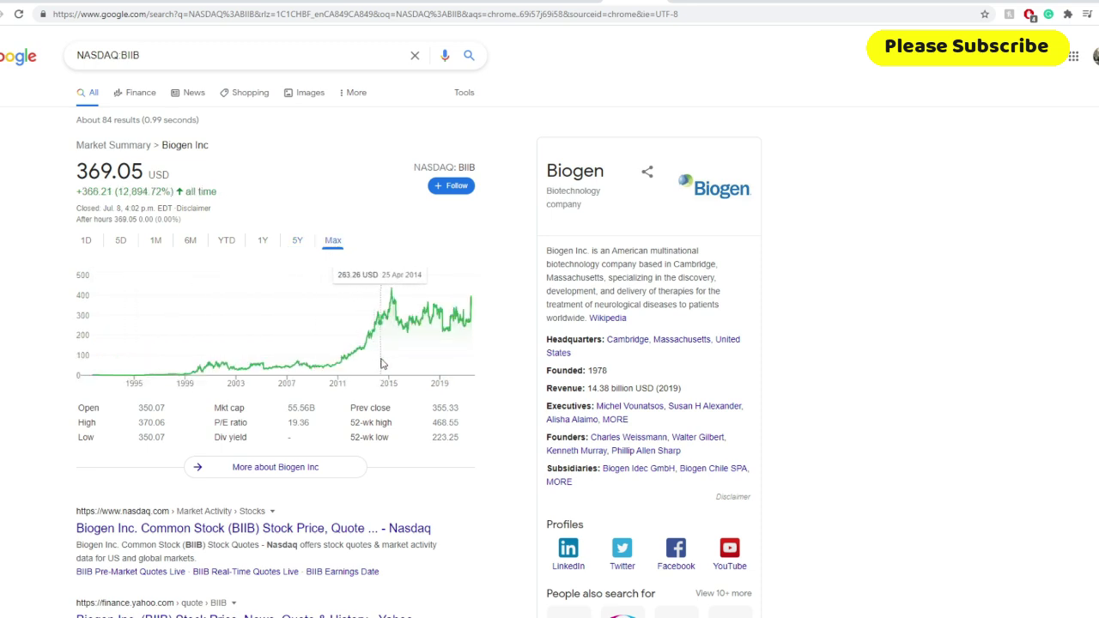
drag(419, 361, 473, 338)
Close the Biogen stock results and look over Remedy's press release on Biogen acquiring the late-stage drug CIRARA.
key(ctrl+w)
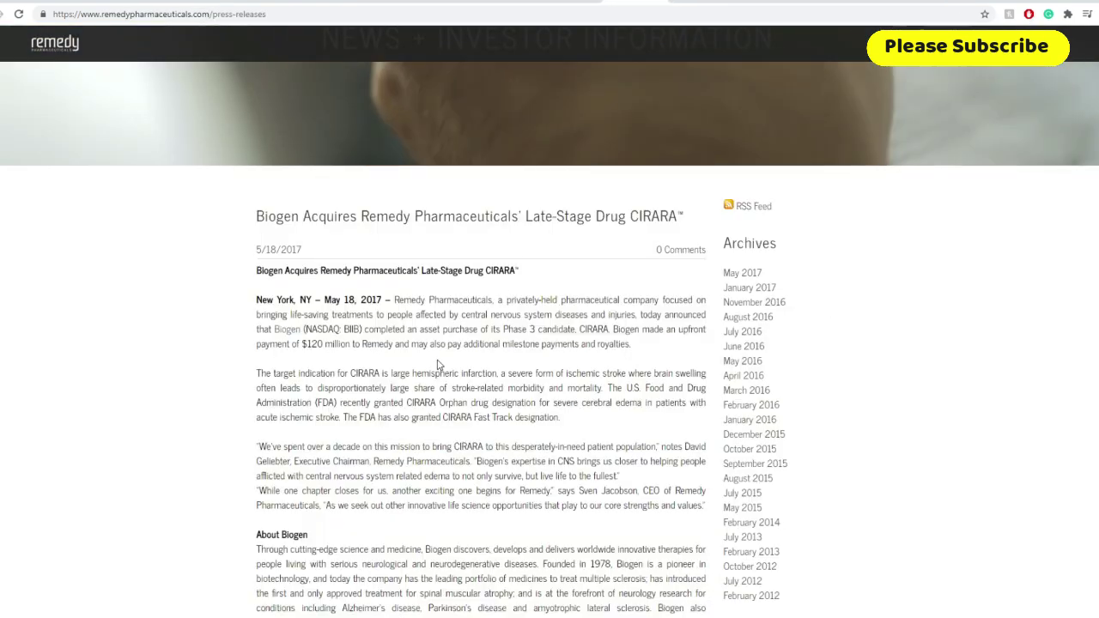
scroll(435, 369, down, 2)
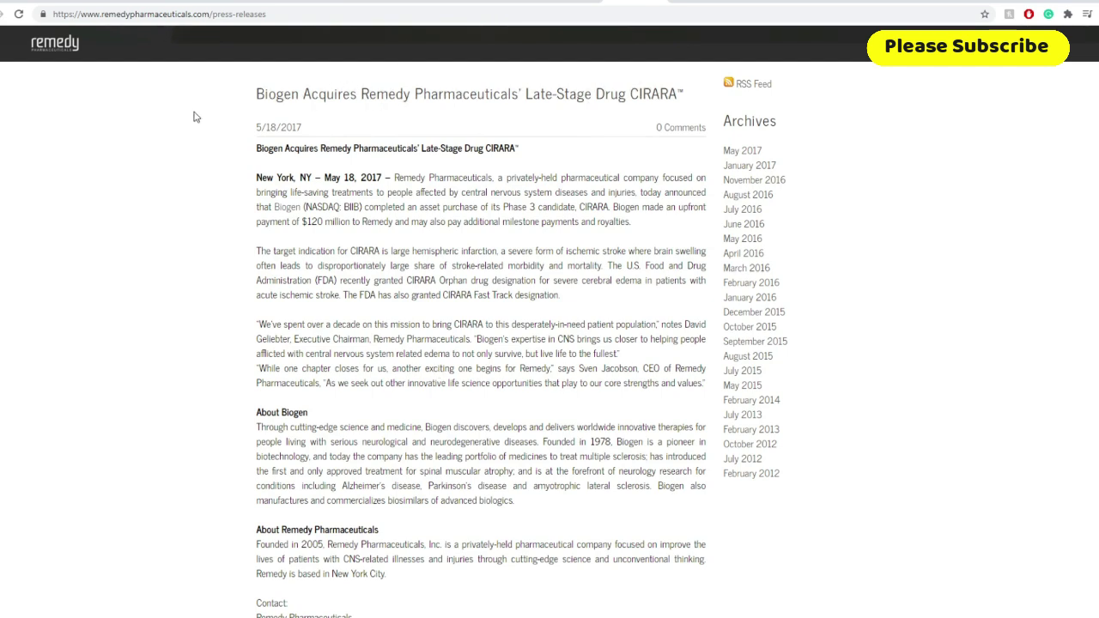
Highlight the headline of Remedy's press release on Biogen acquiring CIRARA and look through the text below it.
drag(197, 115, 677, 98)
click(483, 290)
scroll(549, 287, down, 1)
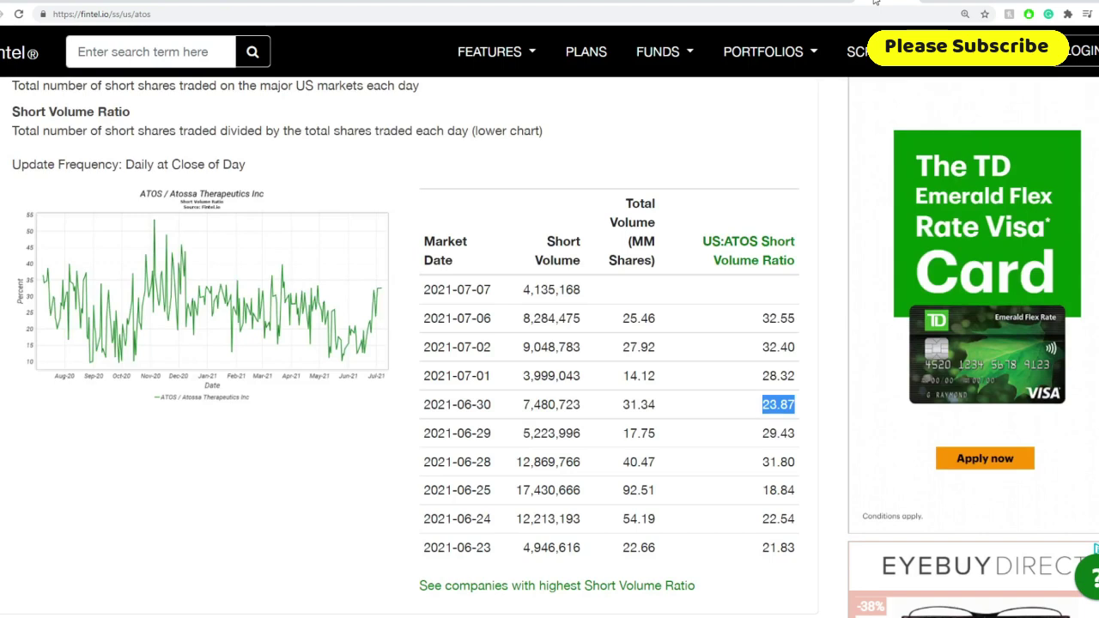
Highlight the 2021-07-06 short volume ratio in Fintel's ATOS table and compare the table with the one in the earlier ATOS YouTube video.
drag(704, 315, 789, 317)
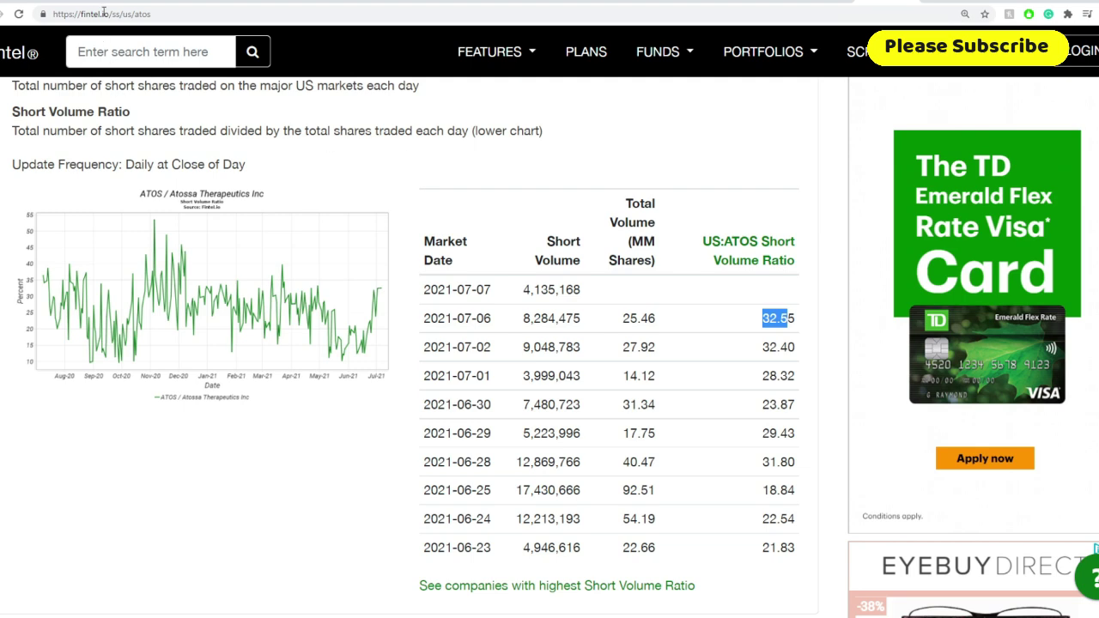
click(196, 2)
drag(816, 298, 781, 295)
click(811, 225)
scroll(812, 226, up, 2)
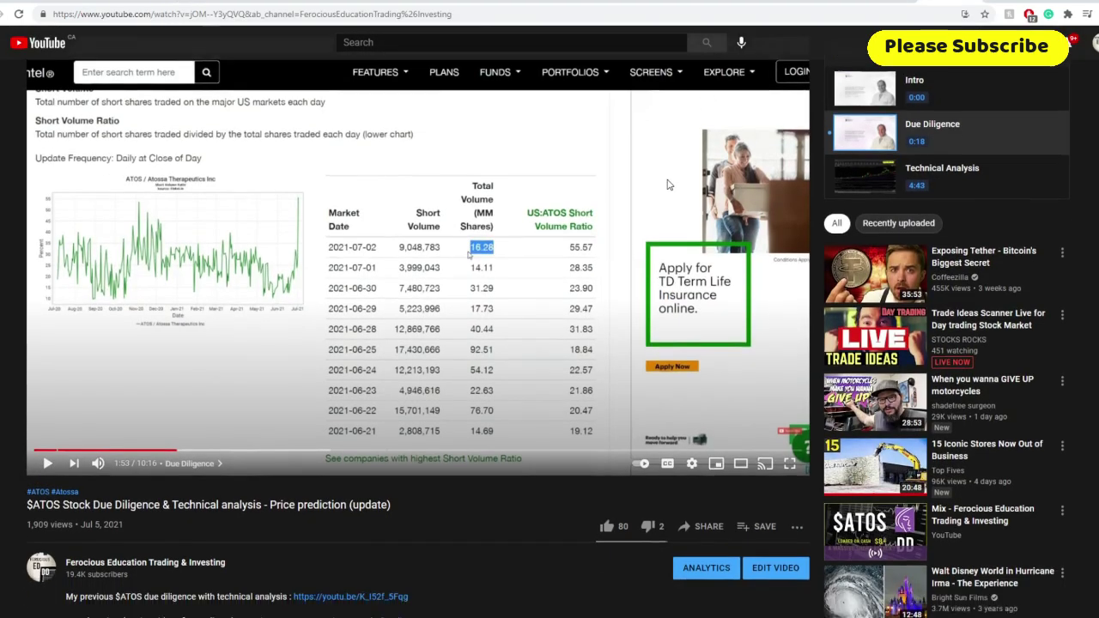
scroll(690, 447, down, 1)
scroll(689, 447, up, 1)
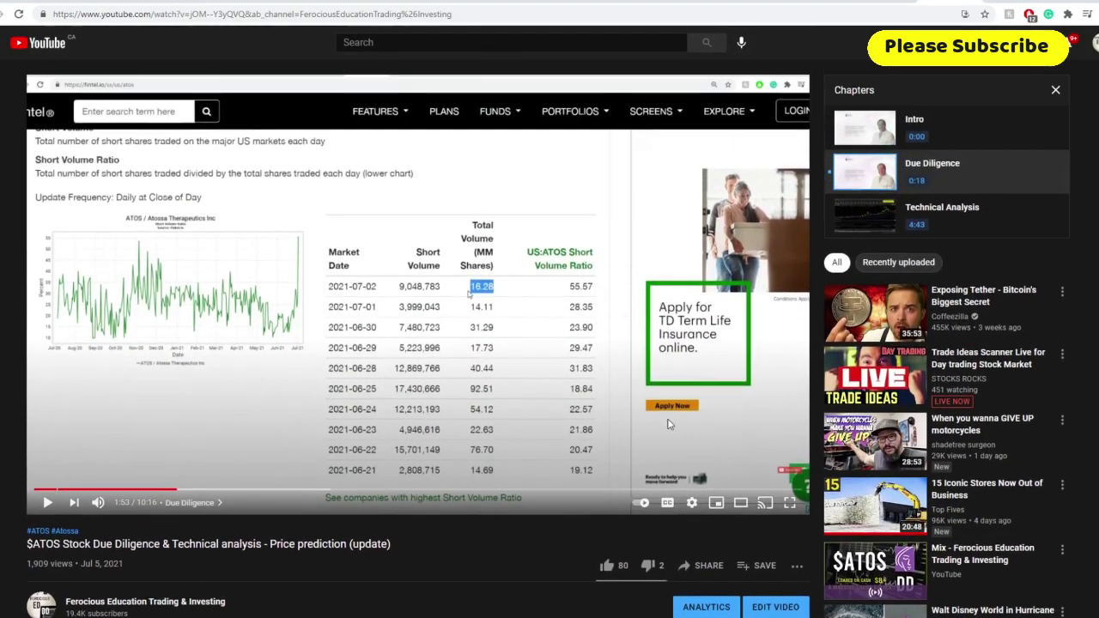
Like the earlier ATOS due diligence video on YouTube and expand its full description.
mouse_move(751, 455)
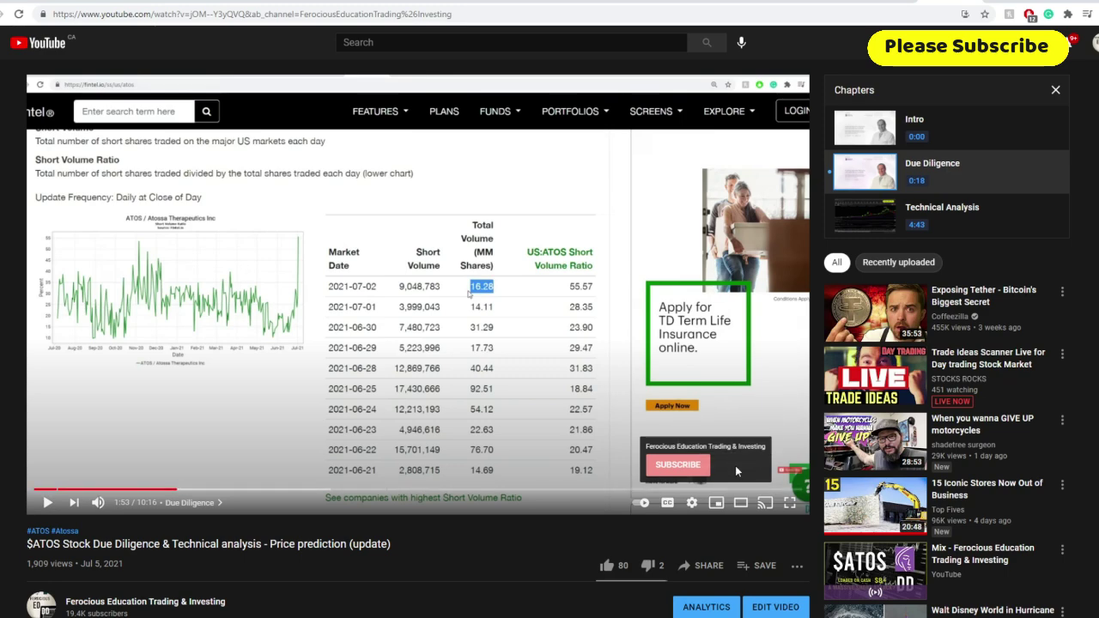
scroll(653, 472, down, 2)
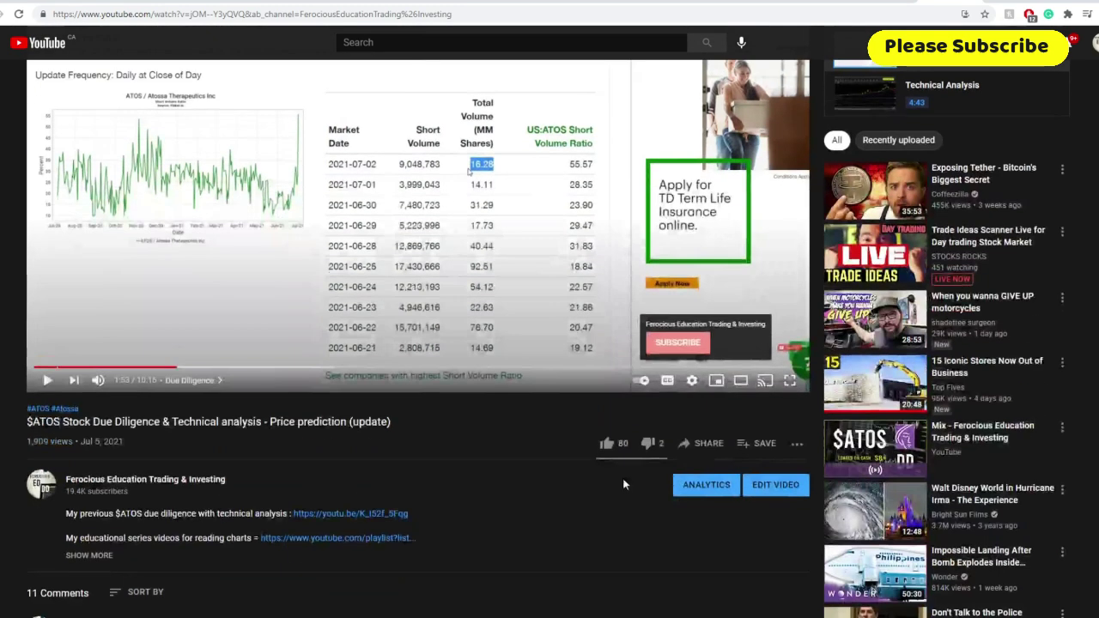
click(608, 445)
scroll(185, 465, down, 2)
click(89, 435)
scroll(196, 361, down, 4)
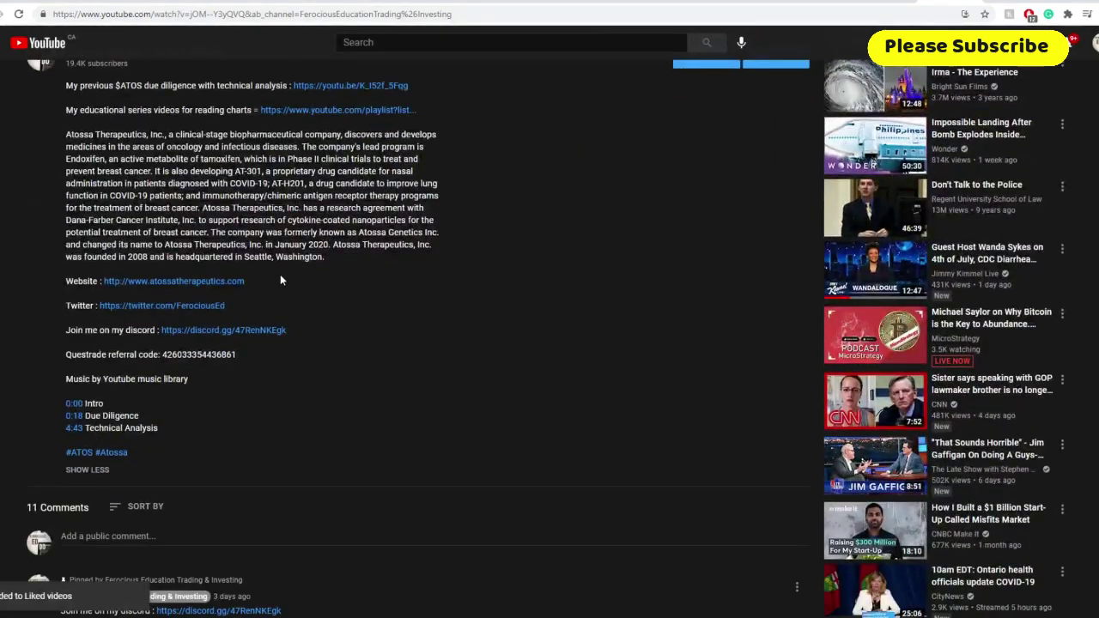
Highlight the Discord invitation line in the video description and return to the video.
drag(110, 322, 67, 330)
triple_click(119, 329)
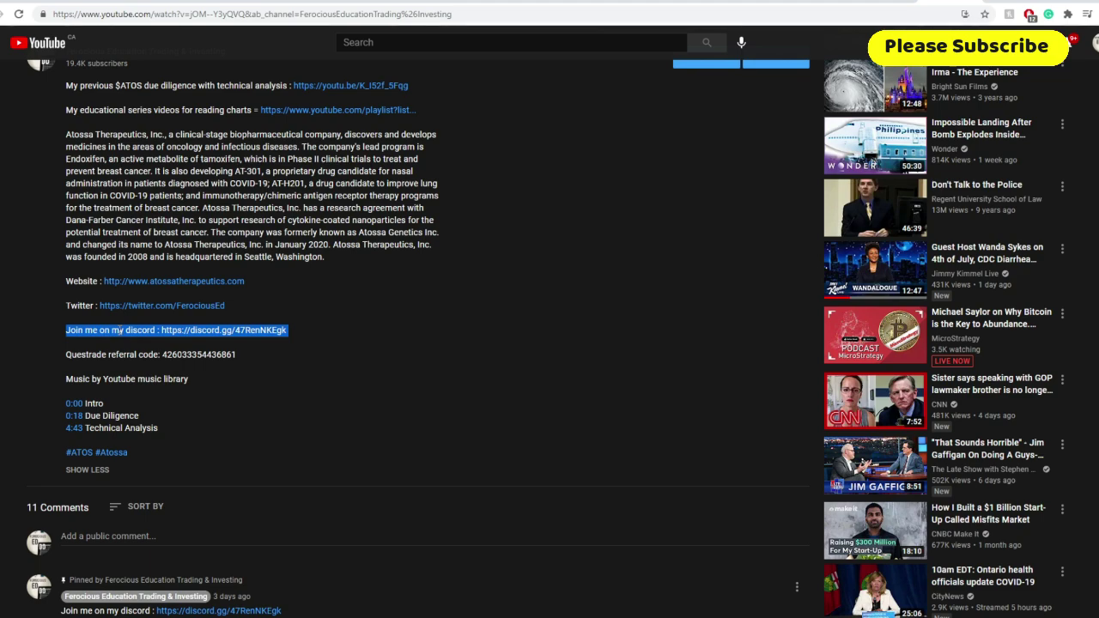
scroll(116, 330, up, 10)
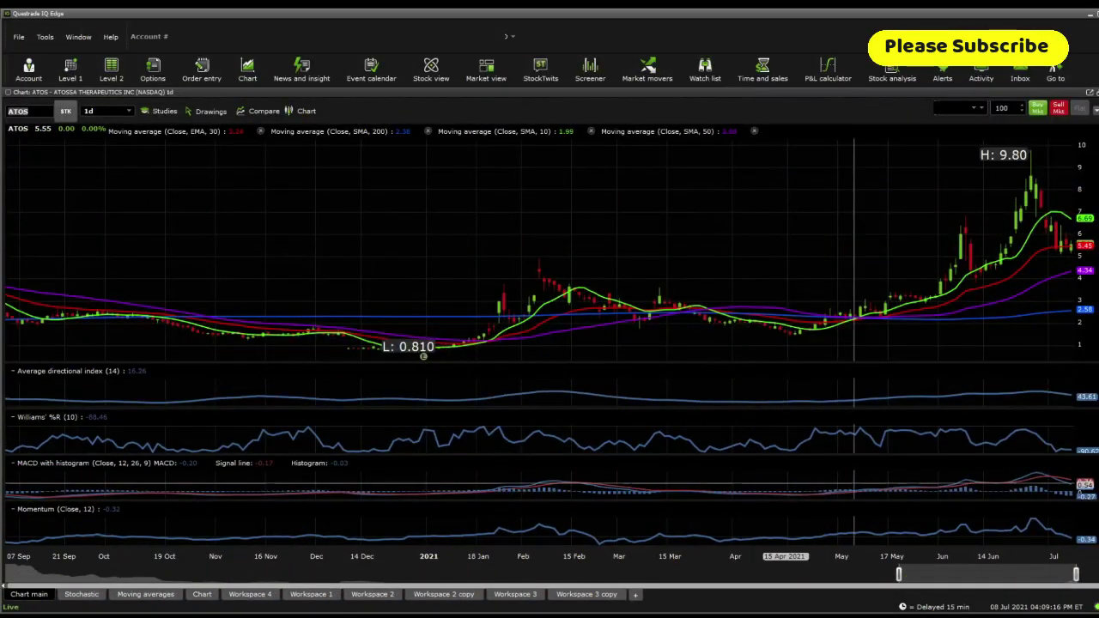
In Questrade IQ Edge, narrow the main ATOS daily chart to June–July 2021 and inspect the stochastic chart over shorter and longer ranges.
drag(899, 574, 1020, 574)
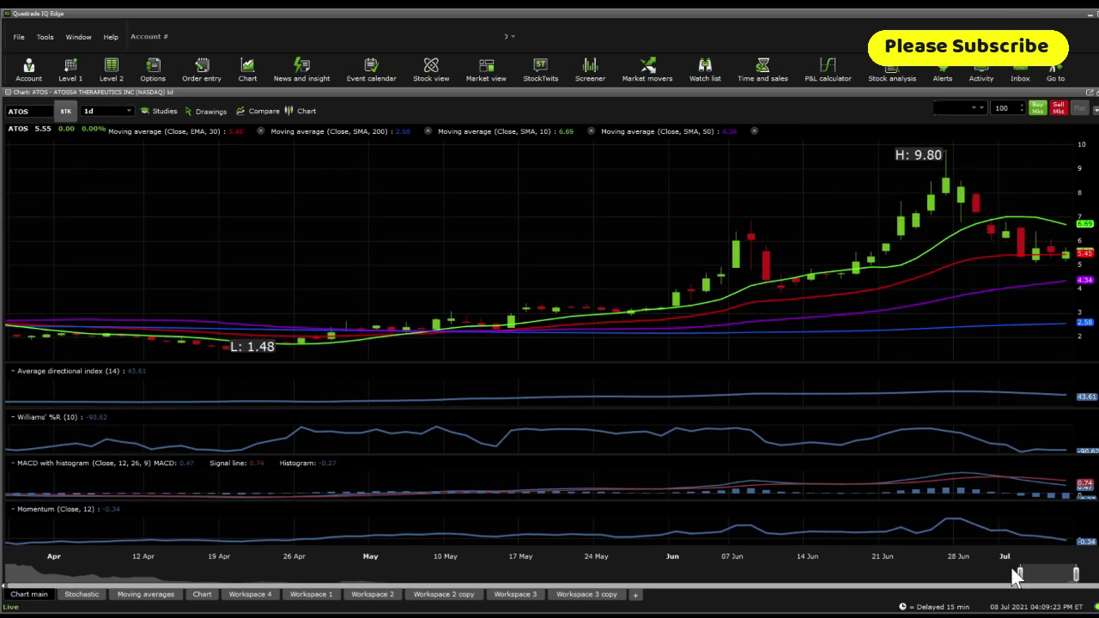
drag(1019, 571, 1065, 575)
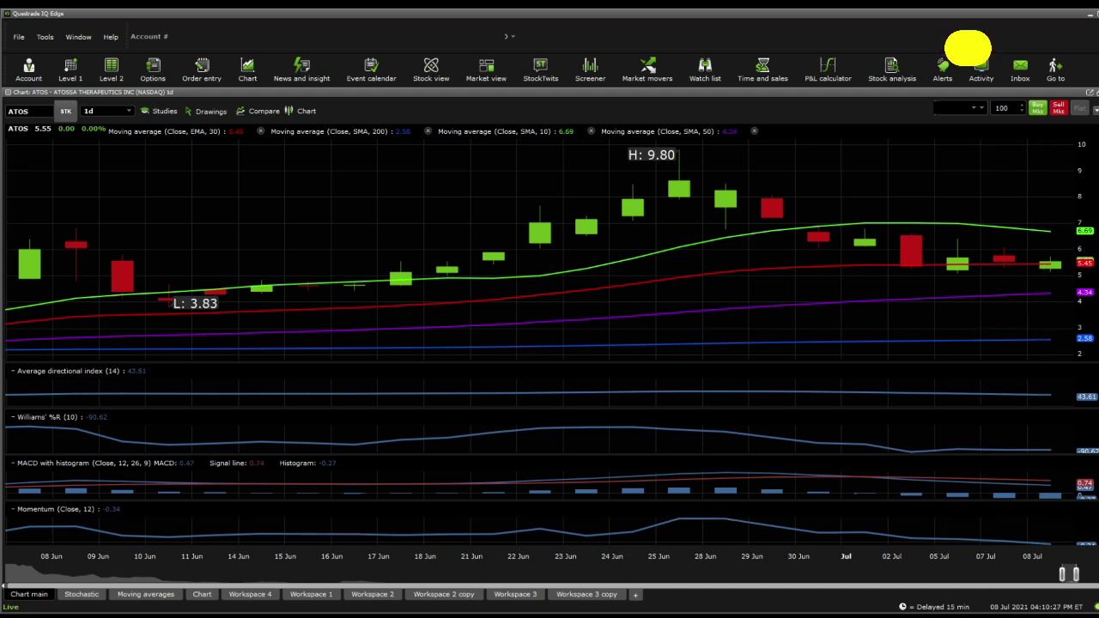
click(89, 598)
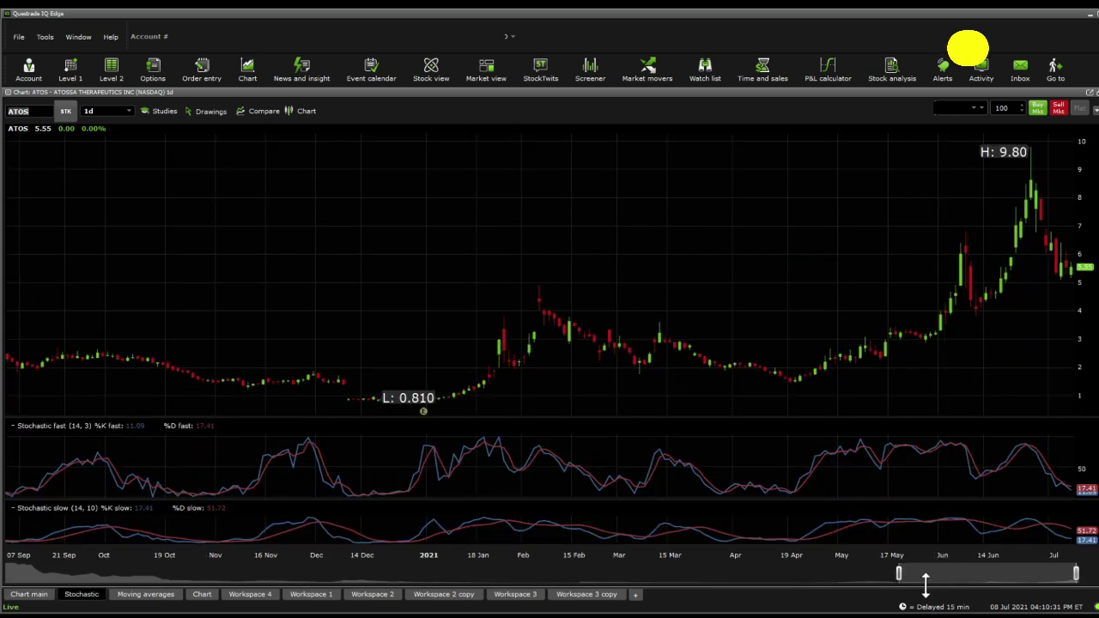
drag(899, 575, 1037, 573)
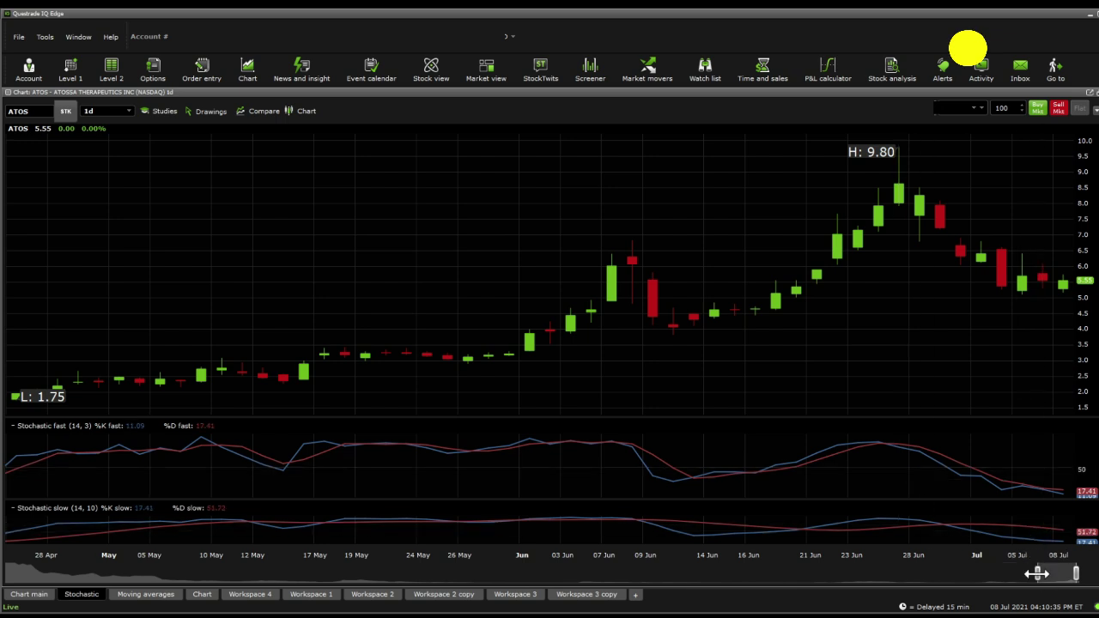
drag(1038, 573, 912, 572)
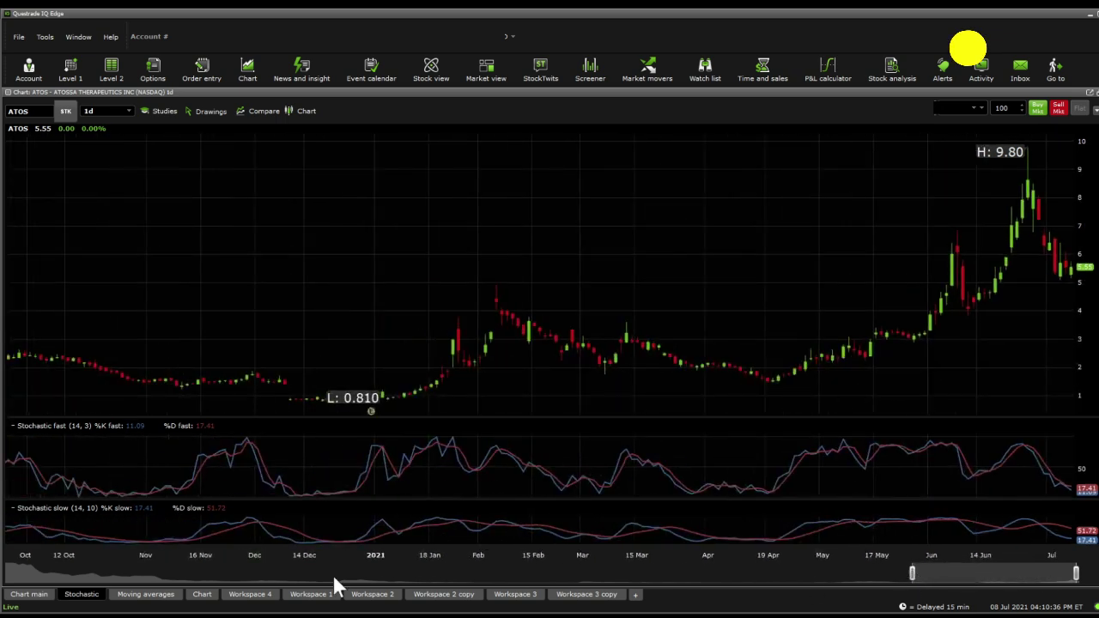
View the ATOS Bollinger and moving average bands, narrowed to mid-June through 8 July 2021.
click(122, 601)
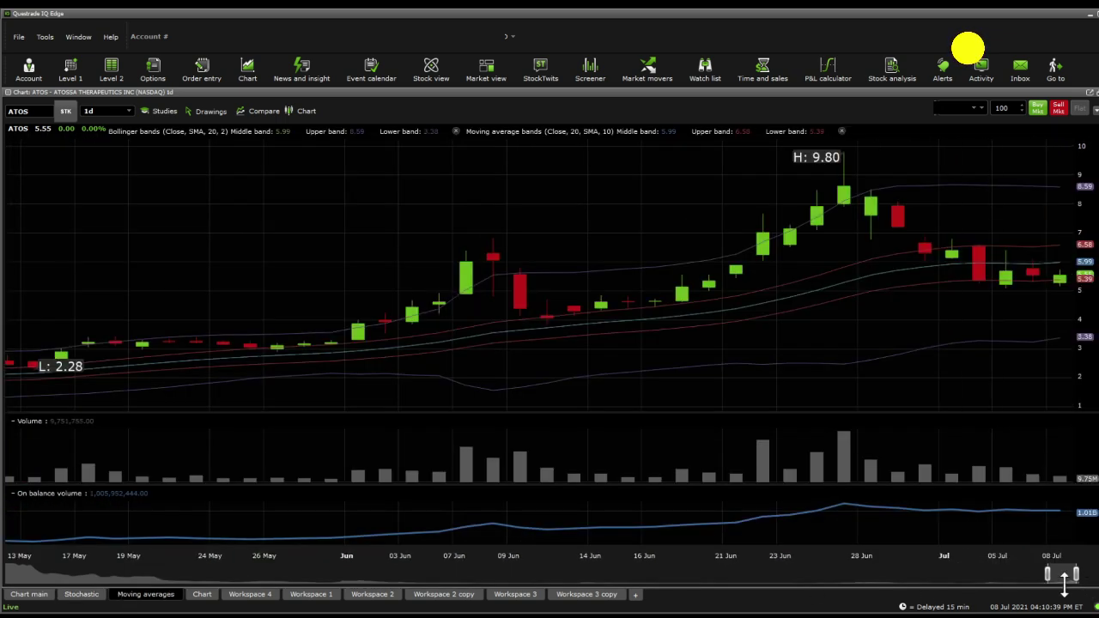
drag(1047, 574, 1071, 574)
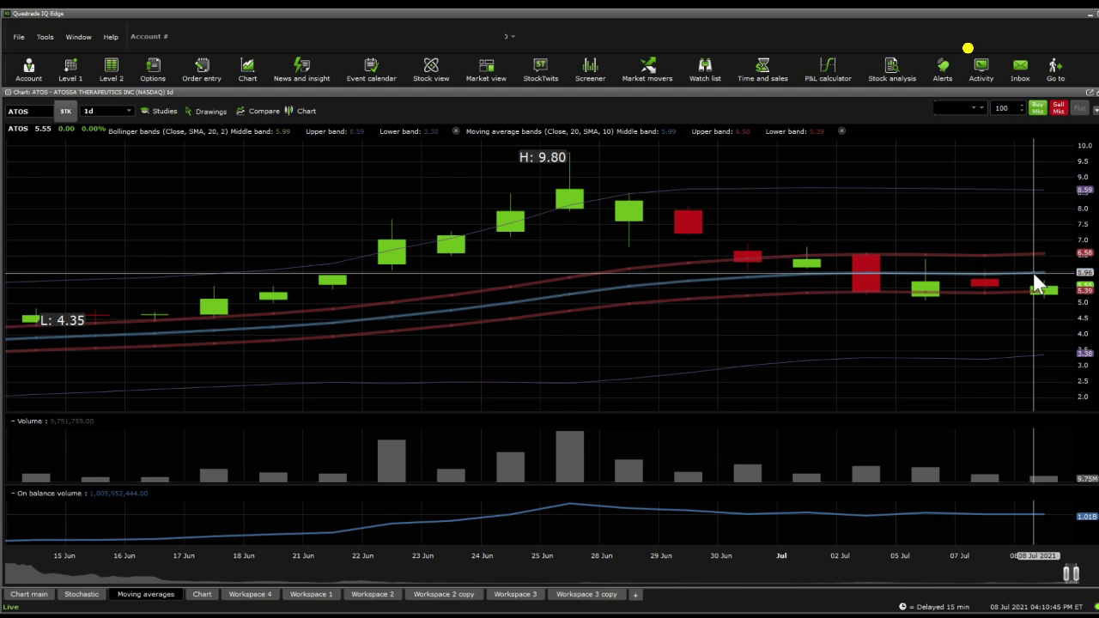
click(197, 596)
click(170, 597)
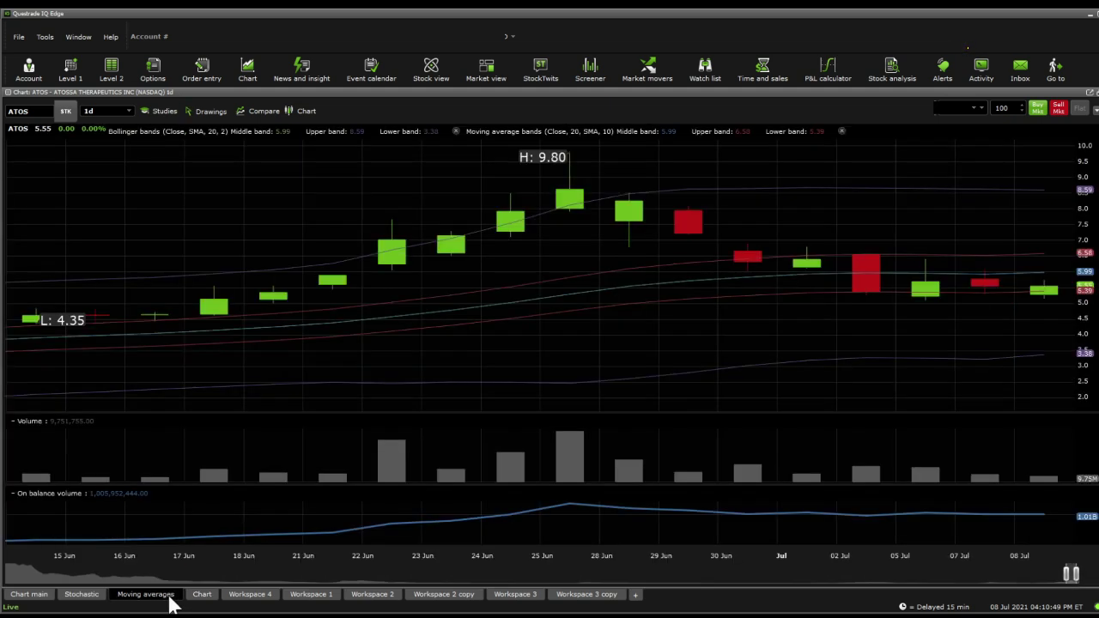
Review the Fibonacci retracement levels on the ATOS chart and delete the retracement drawing.
click(194, 599)
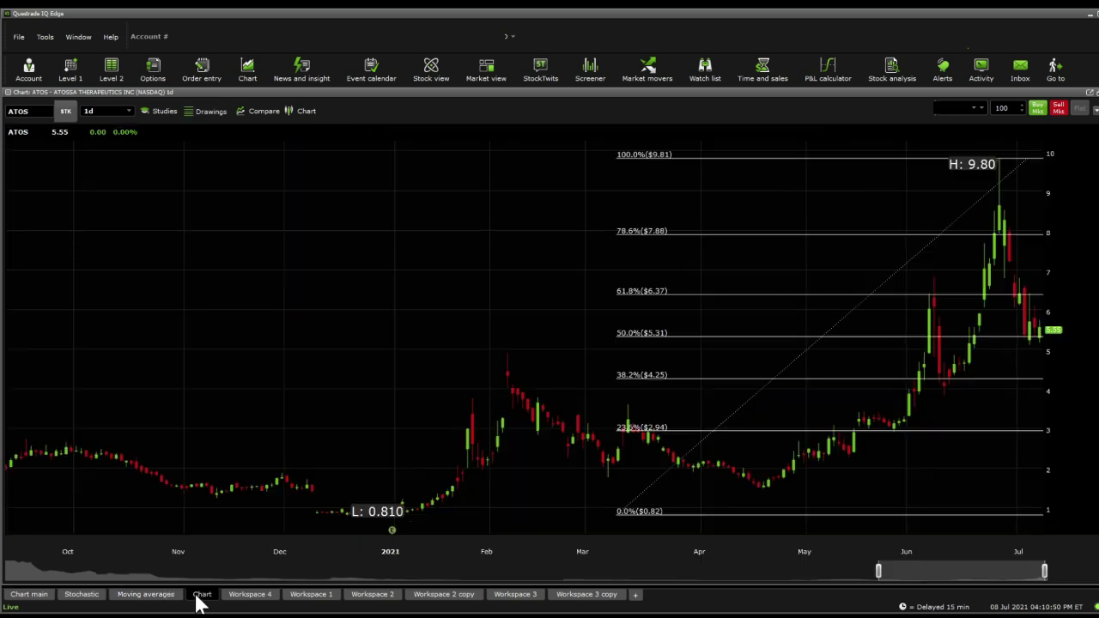
click(854, 295)
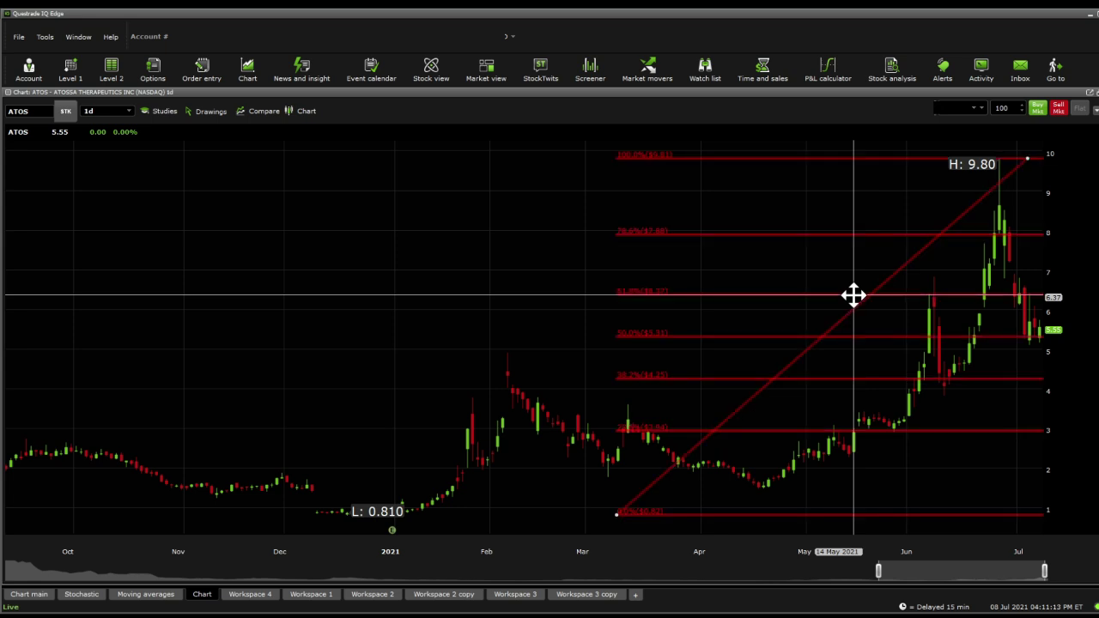
key(Delete)
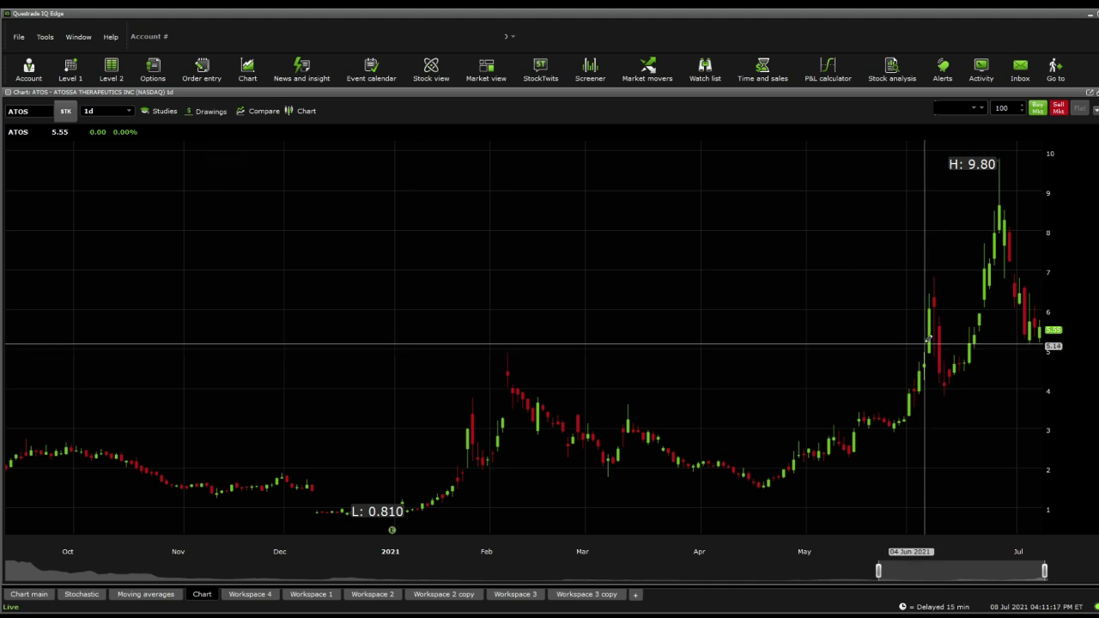
Mark ATOS price levels with temporary horizontal lines at about $2.90, $6.61, $7.97 and $8.52, clearing each before the next.
mouse_move(927, 344)
mouse_down()
mouse_move(493, 346)
mouse_move(484, 358)
mouse_up()
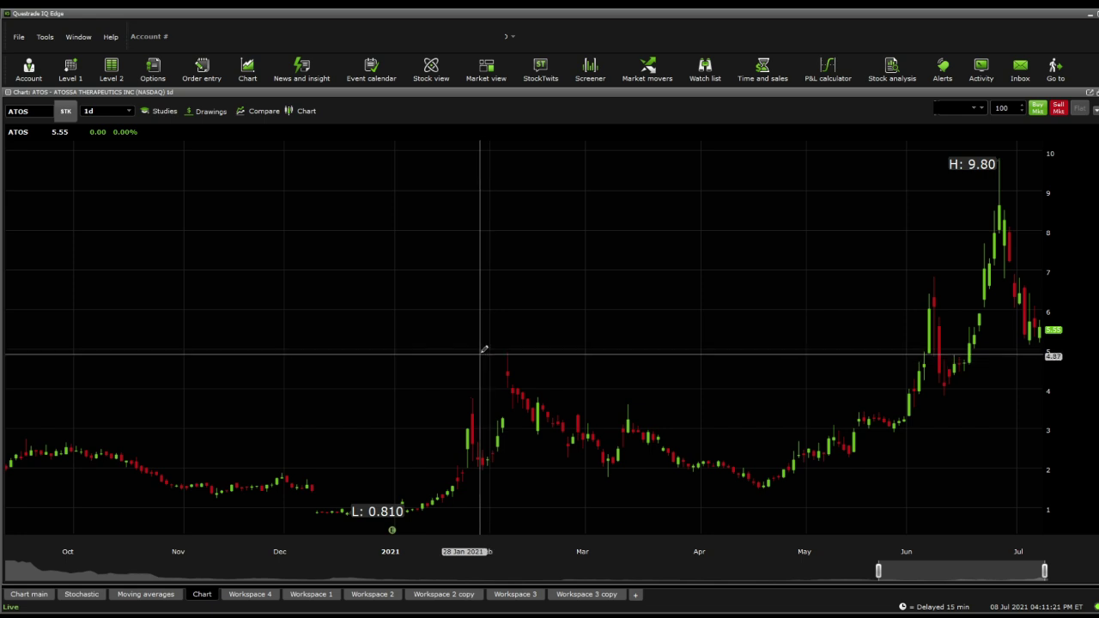
mouse_move(1015, 374)
mouse_down()
mouse_move(453, 383)
mouse_move(729, 422)
mouse_move(982, 422)
mouse_move(985, 412)
mouse_move(387, 413)
mouse_move(388, 432)
mouse_up()
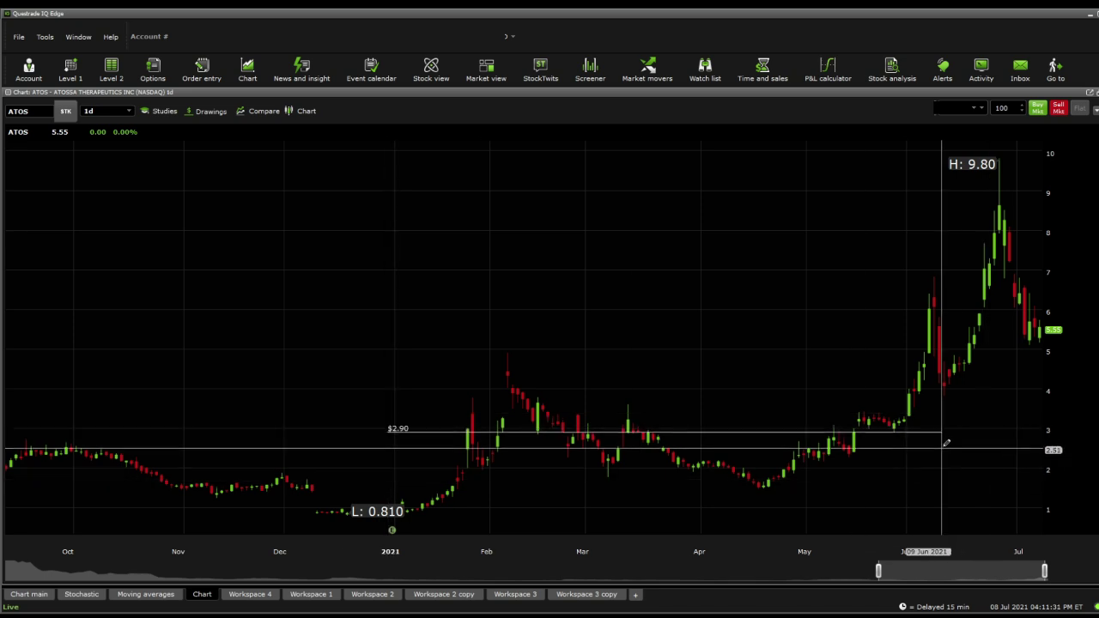
key(Escape)
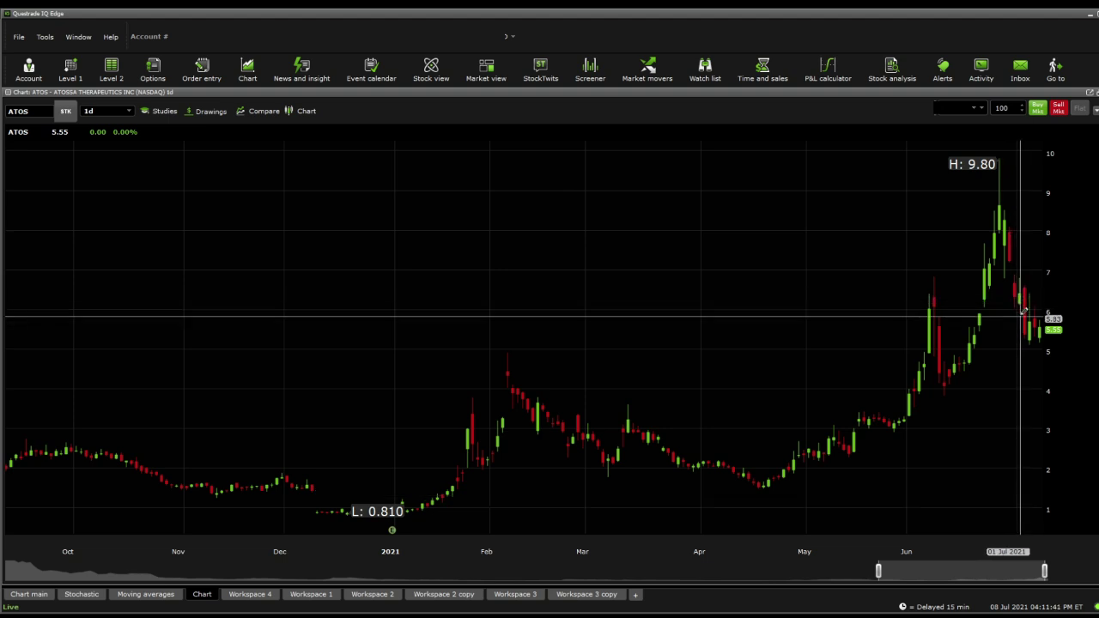
drag(1022, 315, 767, 304)
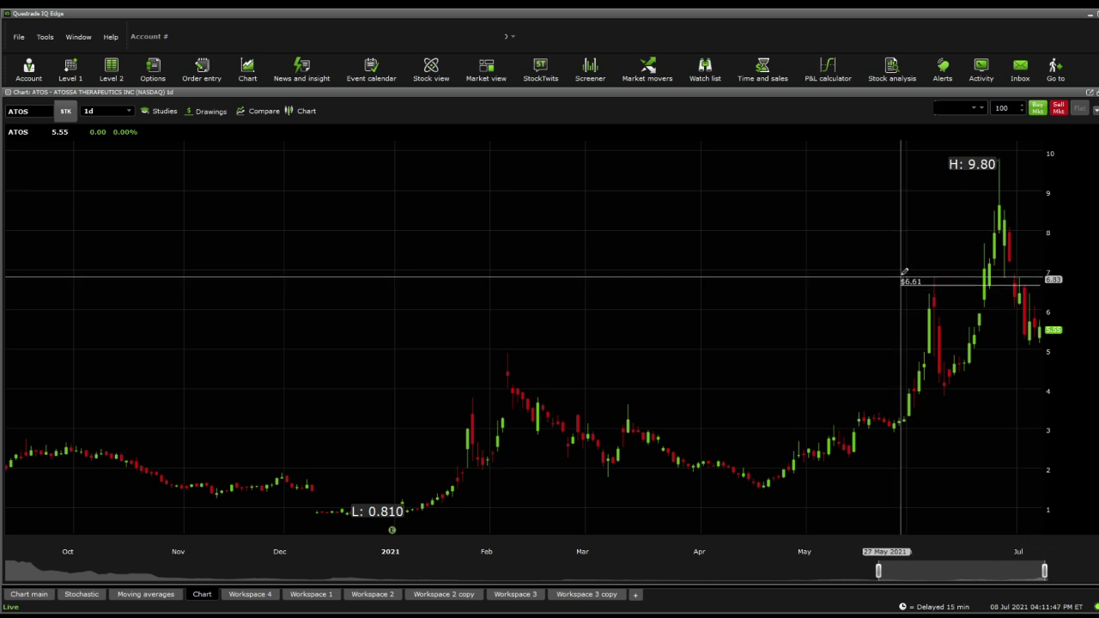
mouse_move(904, 269)
mouse_down()
mouse_move(1056, 269)
mouse_move(1086, 257)
mouse_move(1050, 274)
mouse_move(735, 244)
mouse_move(743, 223)
mouse_up()
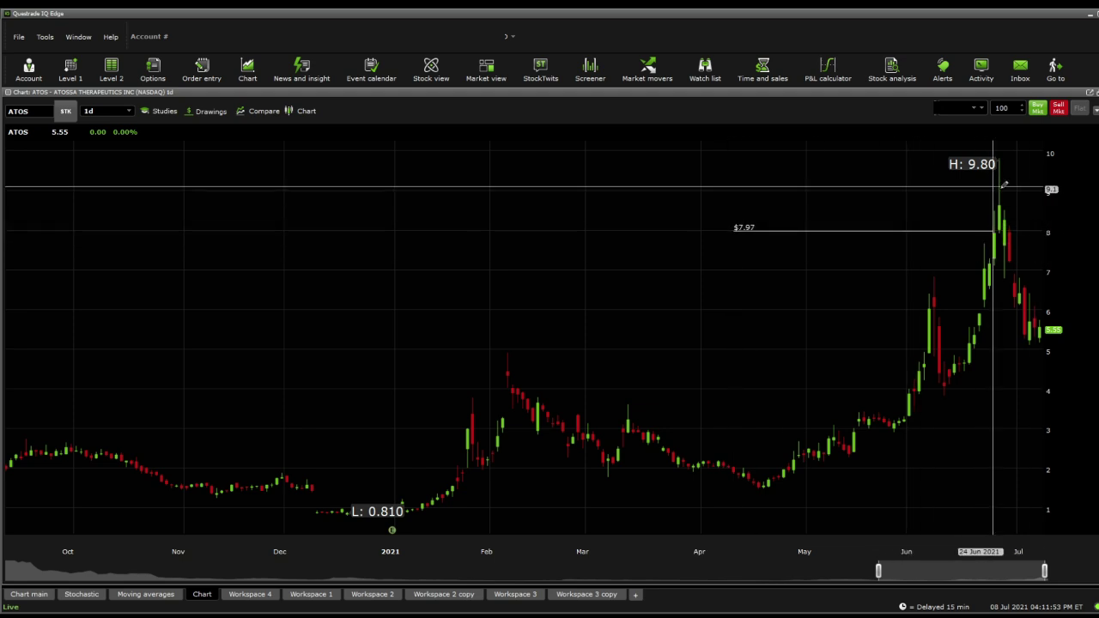
key(Delete)
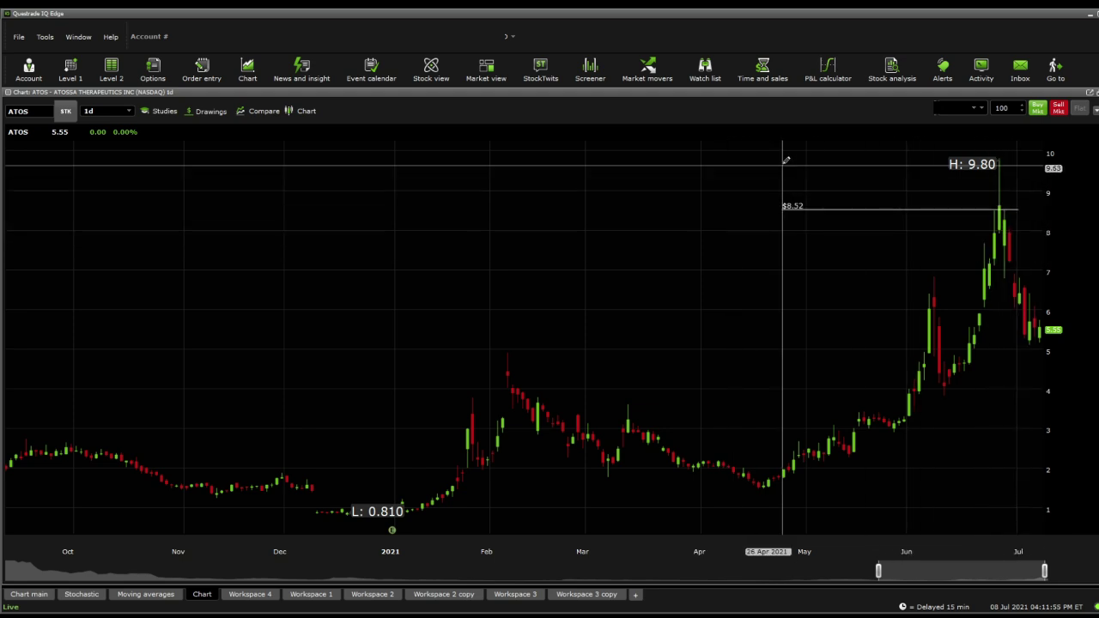
Load the analyst ratings for ATOS in the stock analysis window of Workspace 4.
click(250, 595)
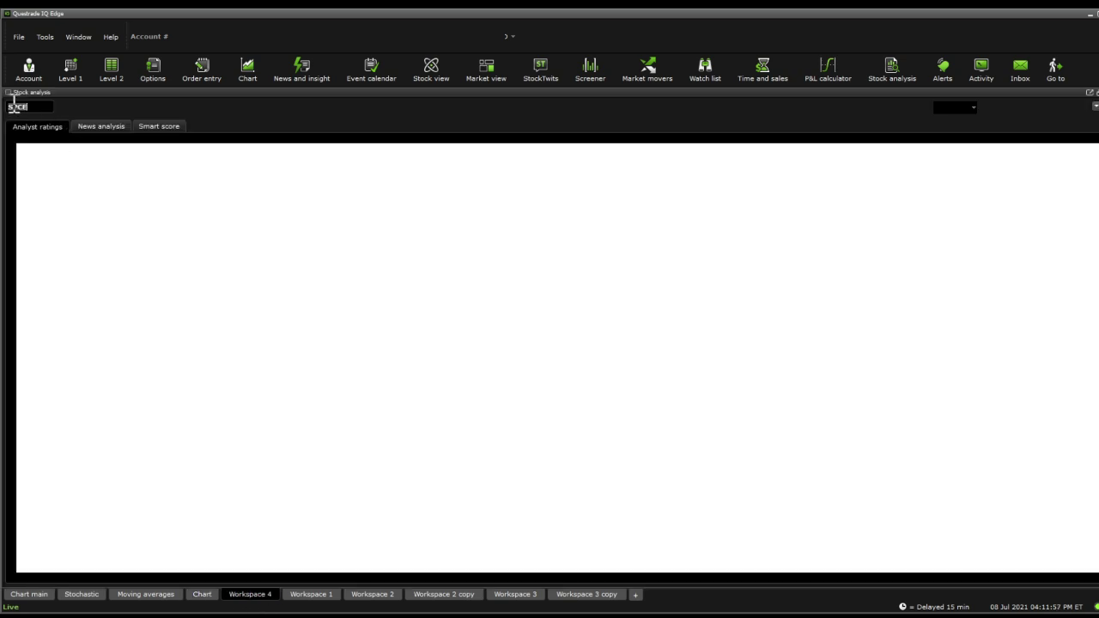
text(SFOS)
key(Return)
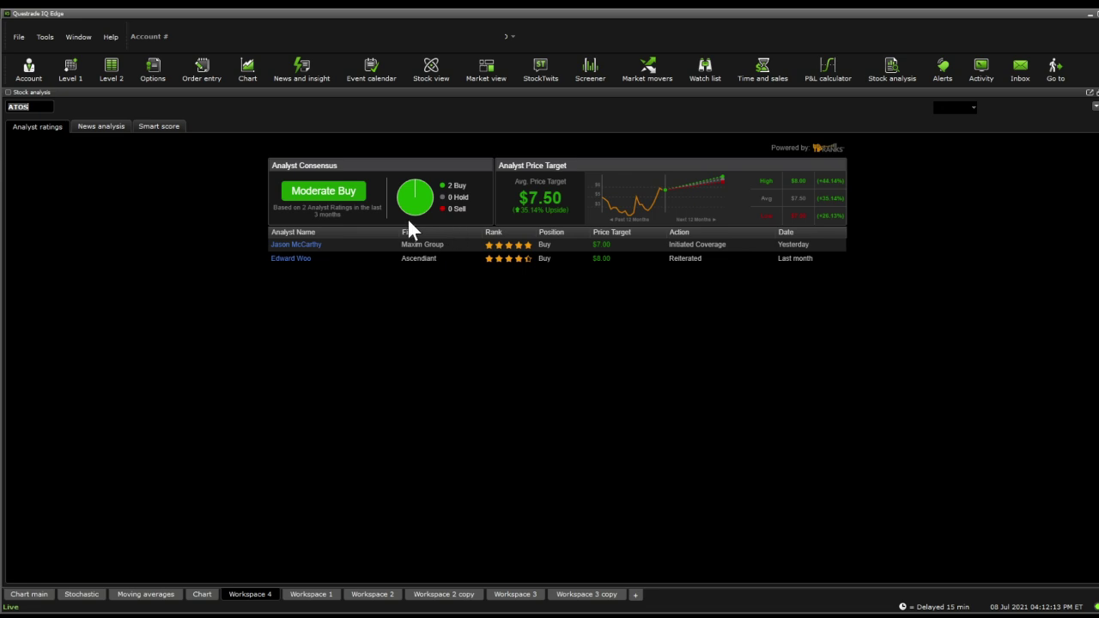
Highlight the date of the Maxim Group rating, view the Maxim Group and Ascendiant analysts' performance profiles, and return to the ATOS chart.
drag(816, 246, 769, 245)
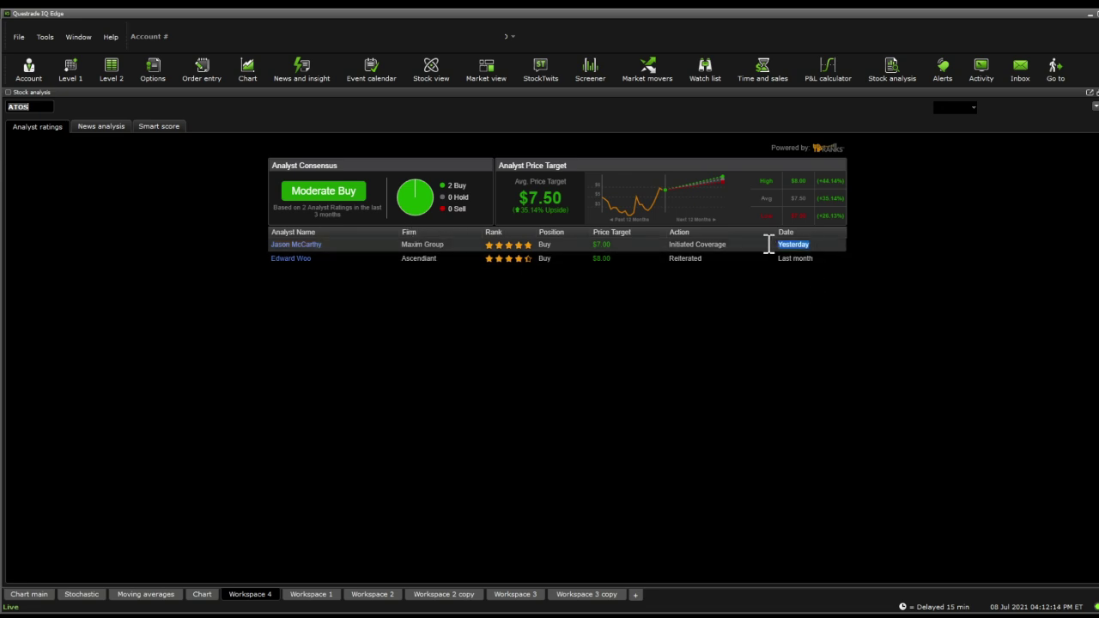
click(759, 322)
click(295, 245)
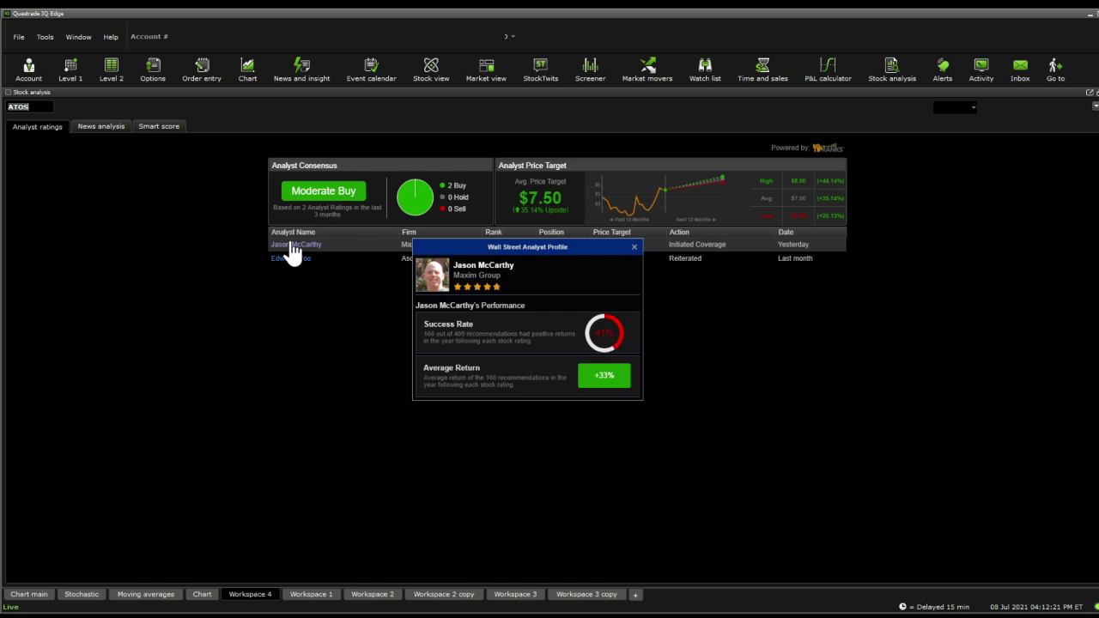
click(303, 411)
click(306, 246)
click(322, 355)
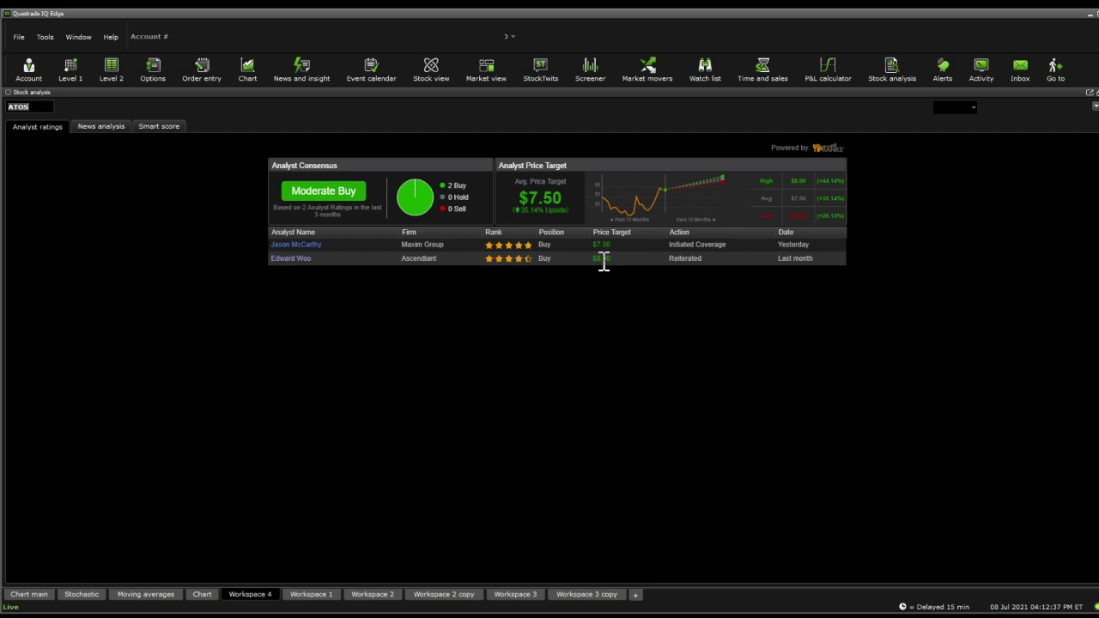
mouse_move(319, 270)
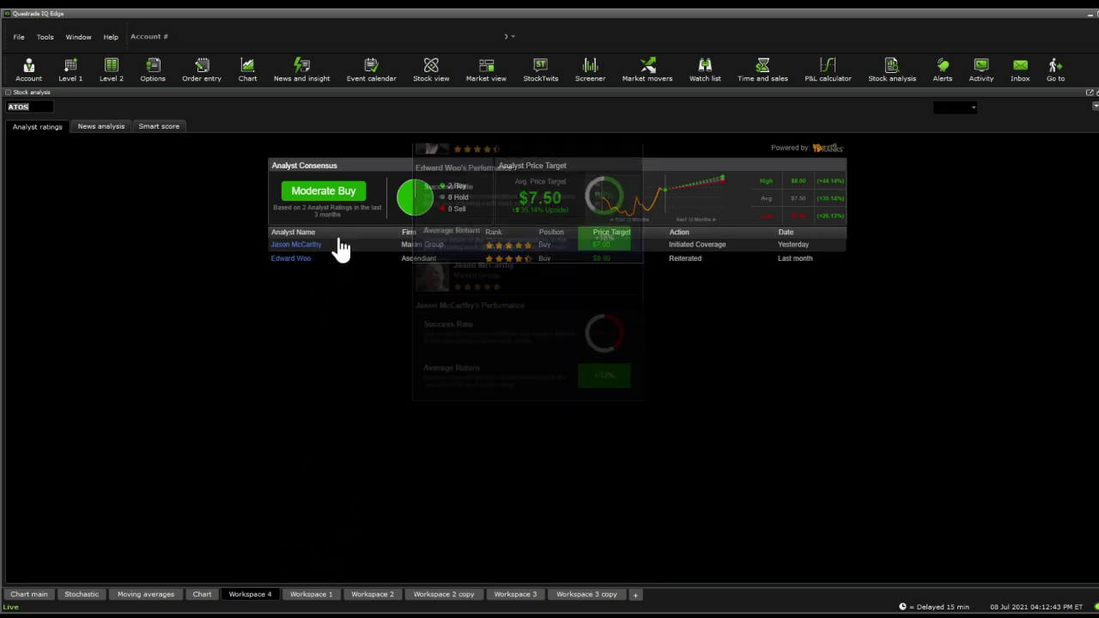
mouse_move(285, 263)
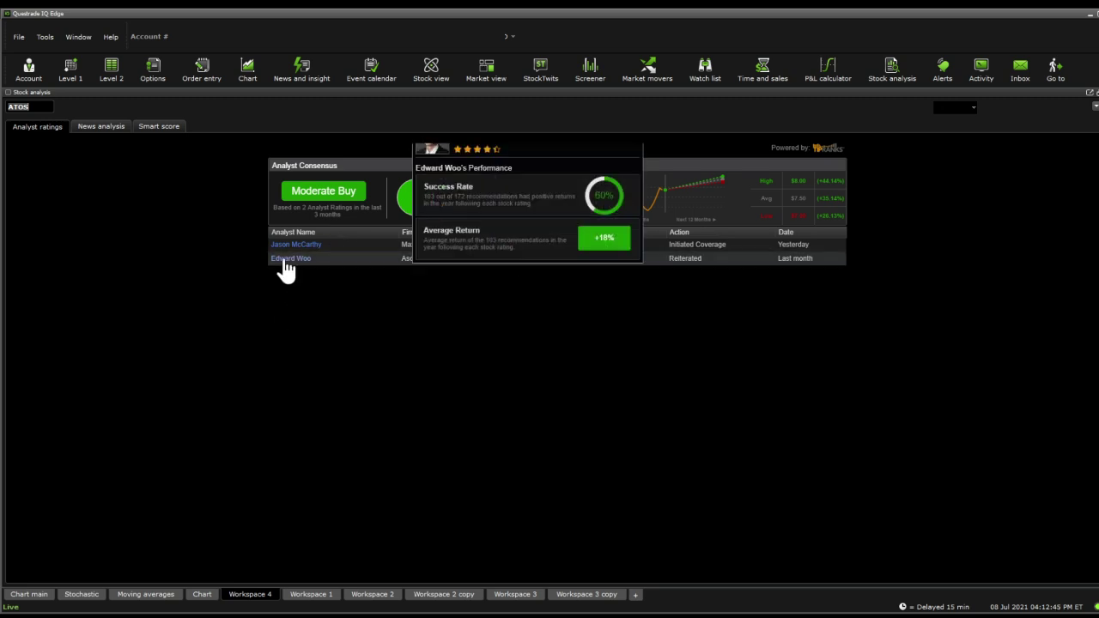
click(204, 593)
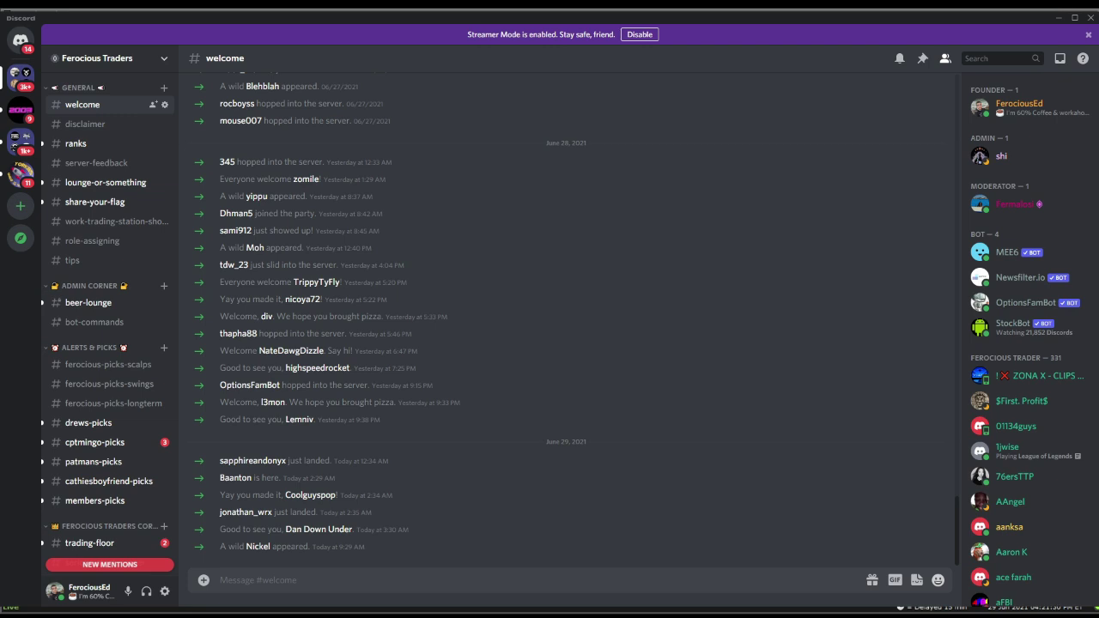
Look through the channel list of the Ferocious Traders server in Discord.
scroll(103, 360, down, 5)
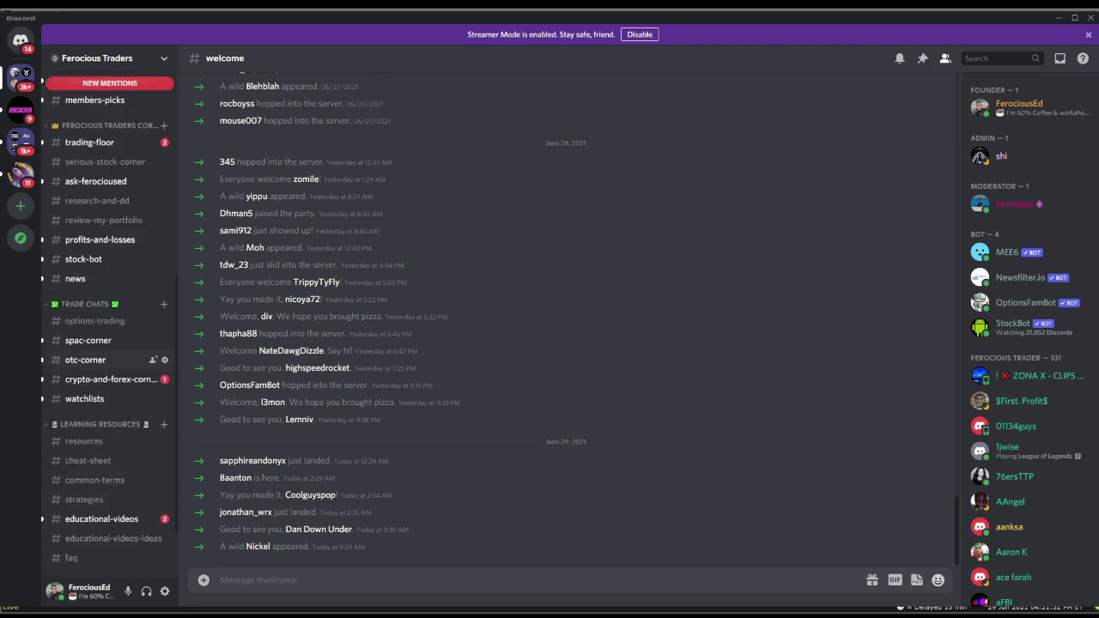
scroll(103, 360, up, 3)
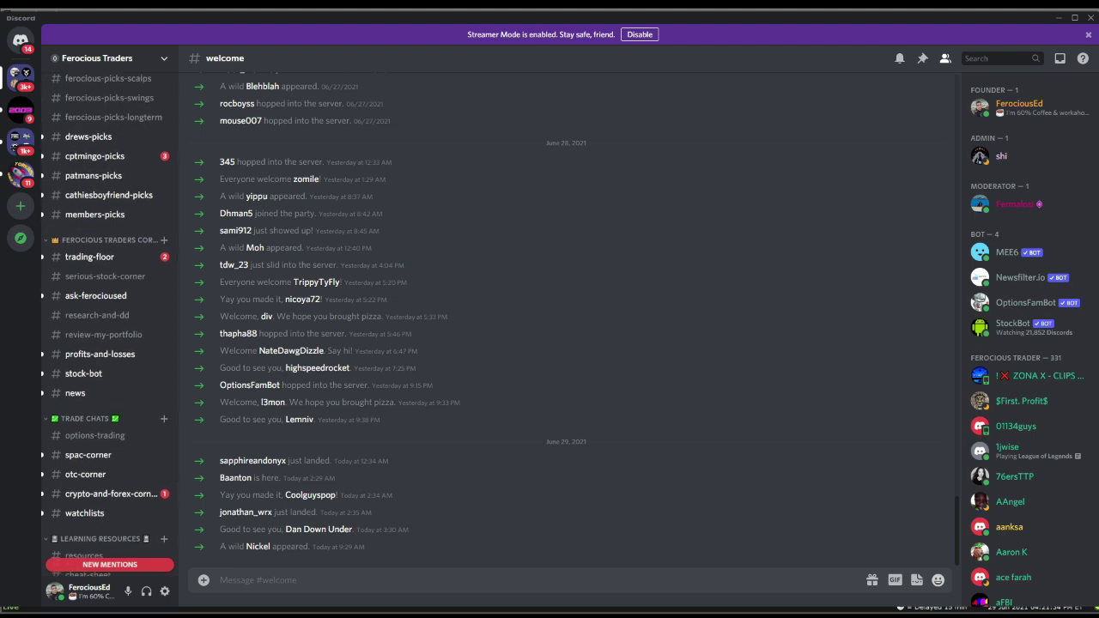
scroll(103, 223, up, 3)
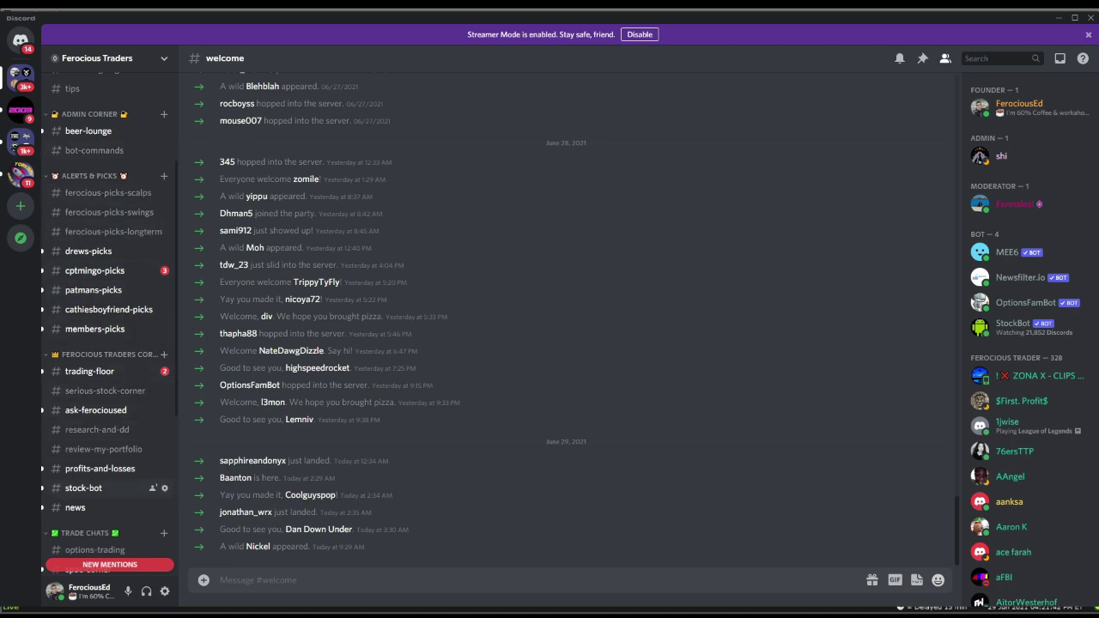
Review the OptionsFamBot stock outputs in the bot-commands channel and open the serious-stock-corner channel.
click(106, 153)
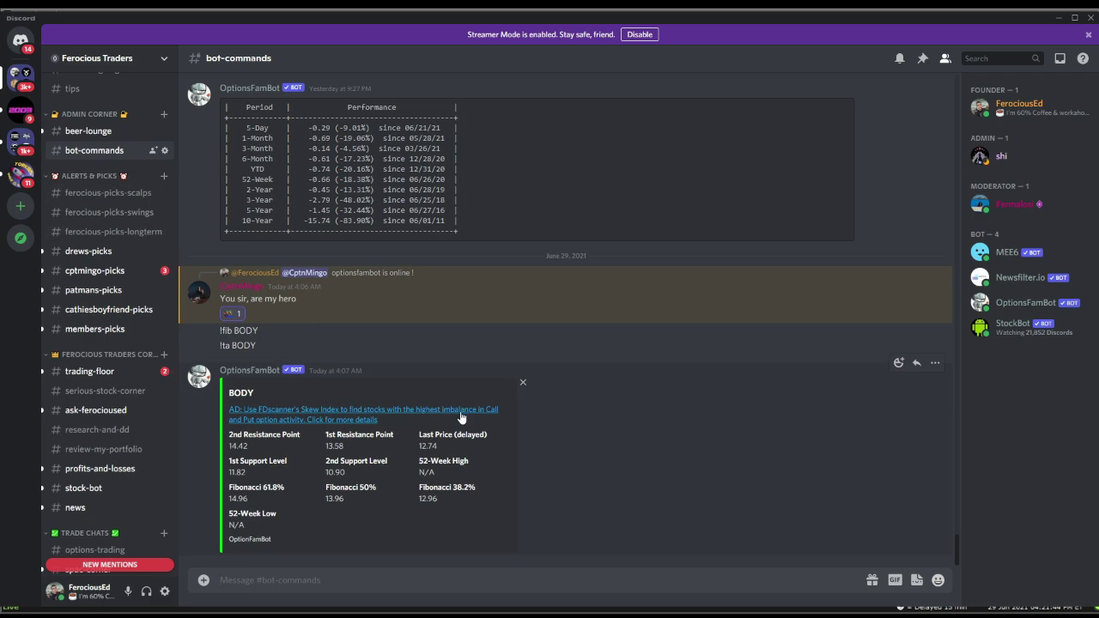
drag(355, 510, 344, 446)
scroll(515, 343, up, 3)
drag(409, 346, 286, 273)
click(326, 383)
scroll(326, 384, up, 3)
scroll(326, 384, up, 5)
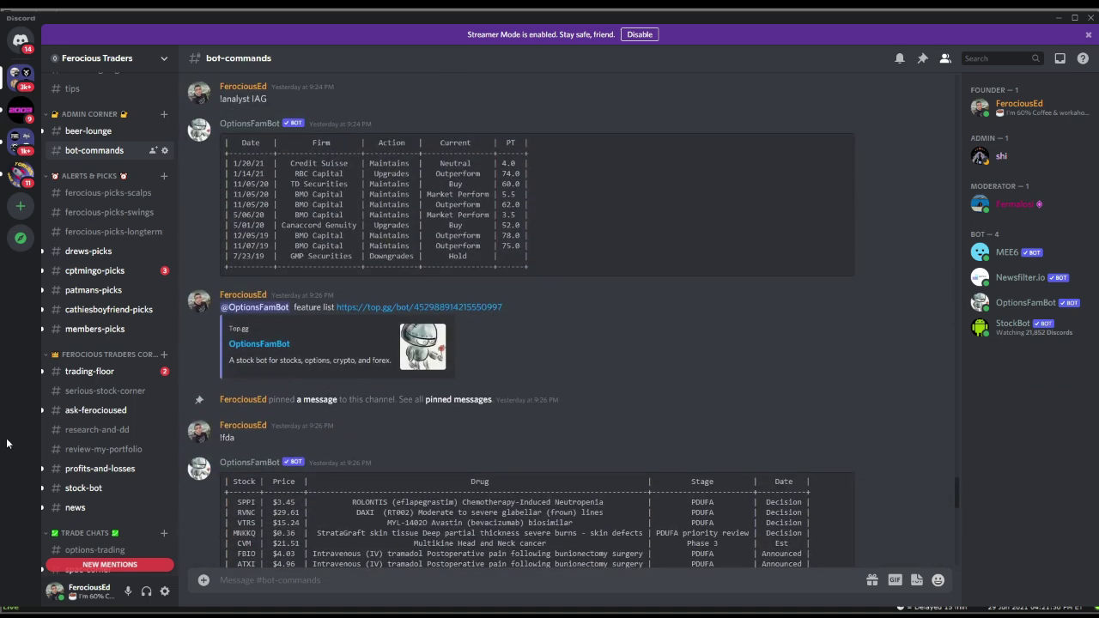
click(105, 391)
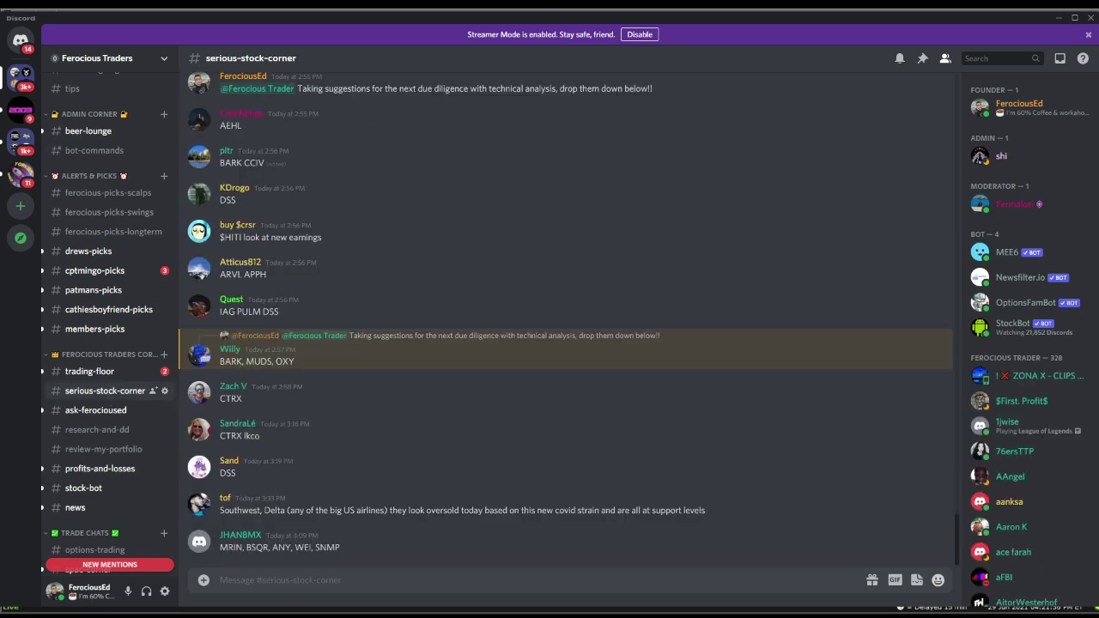